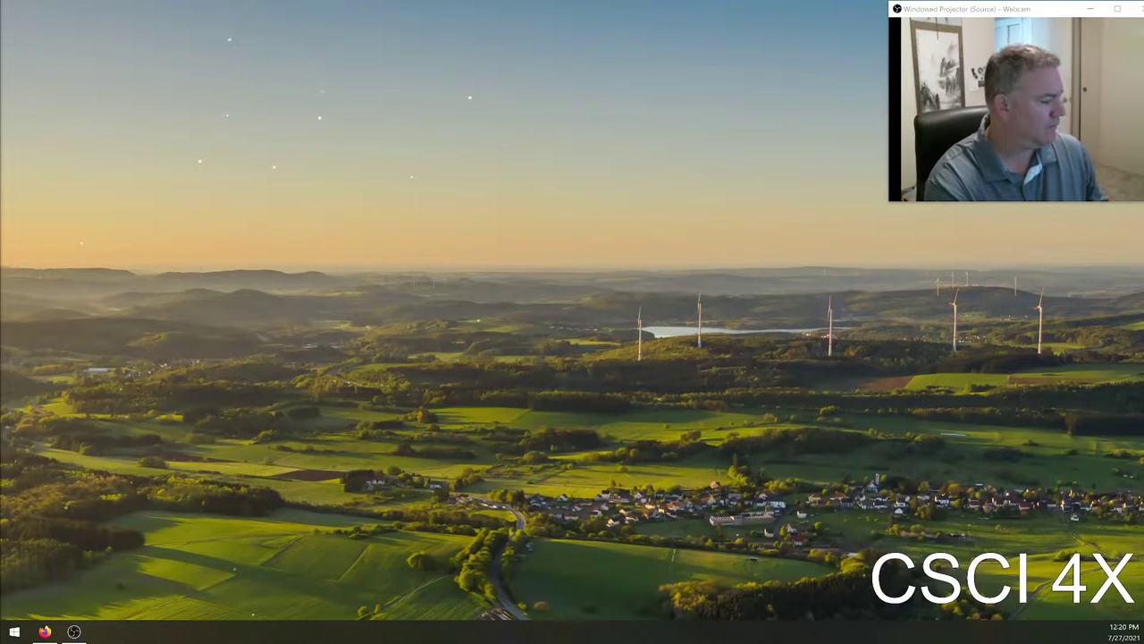
- Open a File Explorer window and reposition it on the desktop
key(super+e)
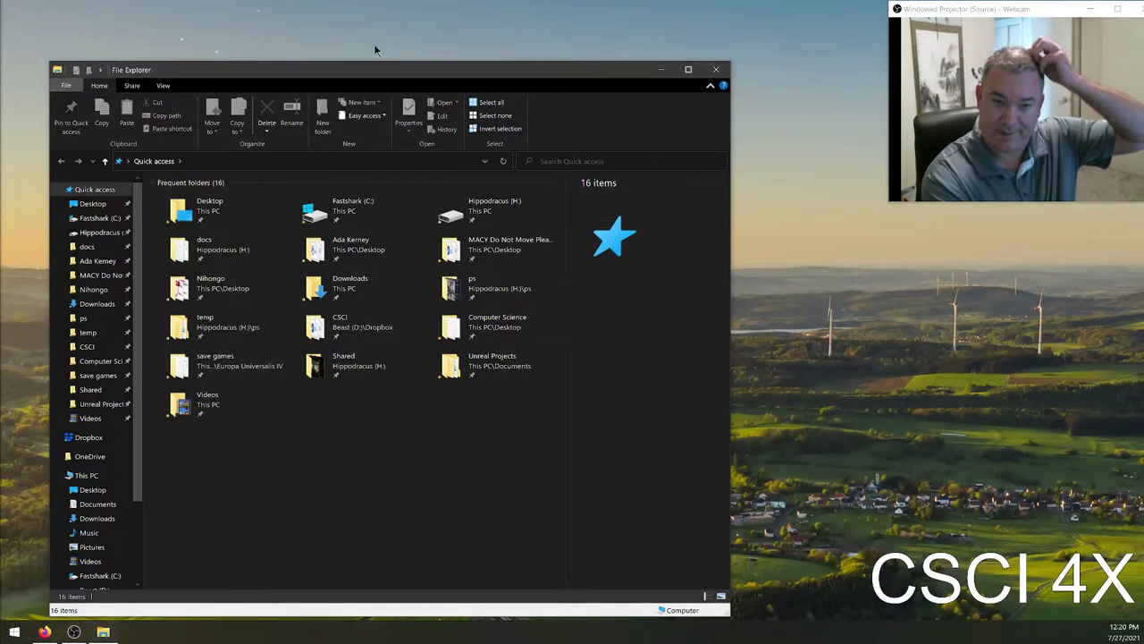
drag(368, 73, 479, 46)
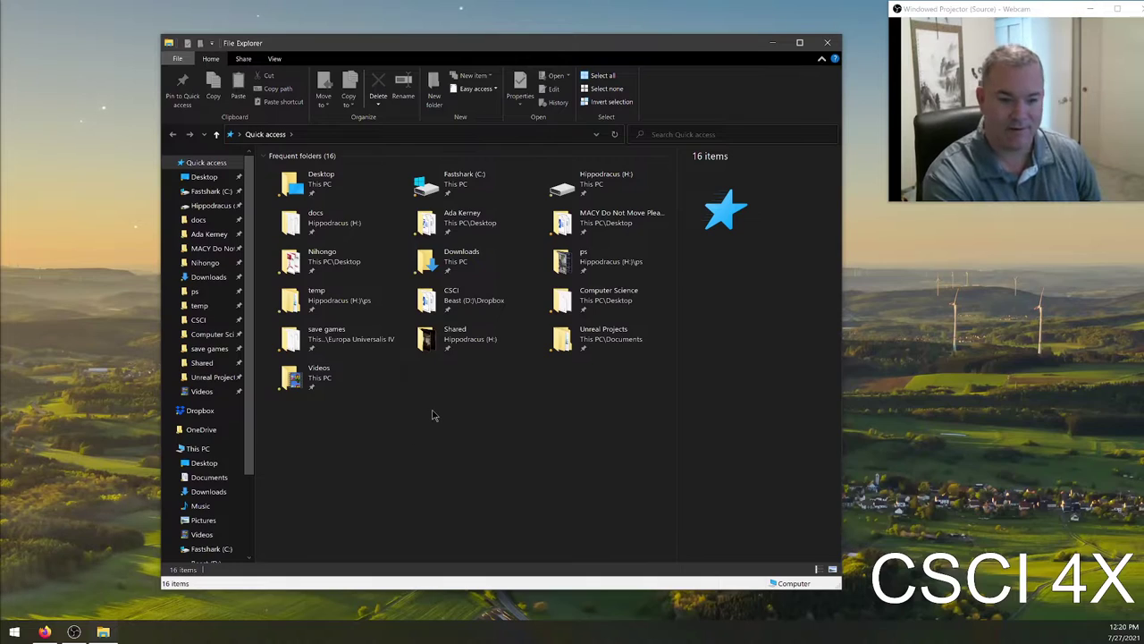
- Switch to Firefox, search DuckDuckGo for "open game resources" and open the OpenGameArt.org result
click(45, 631)
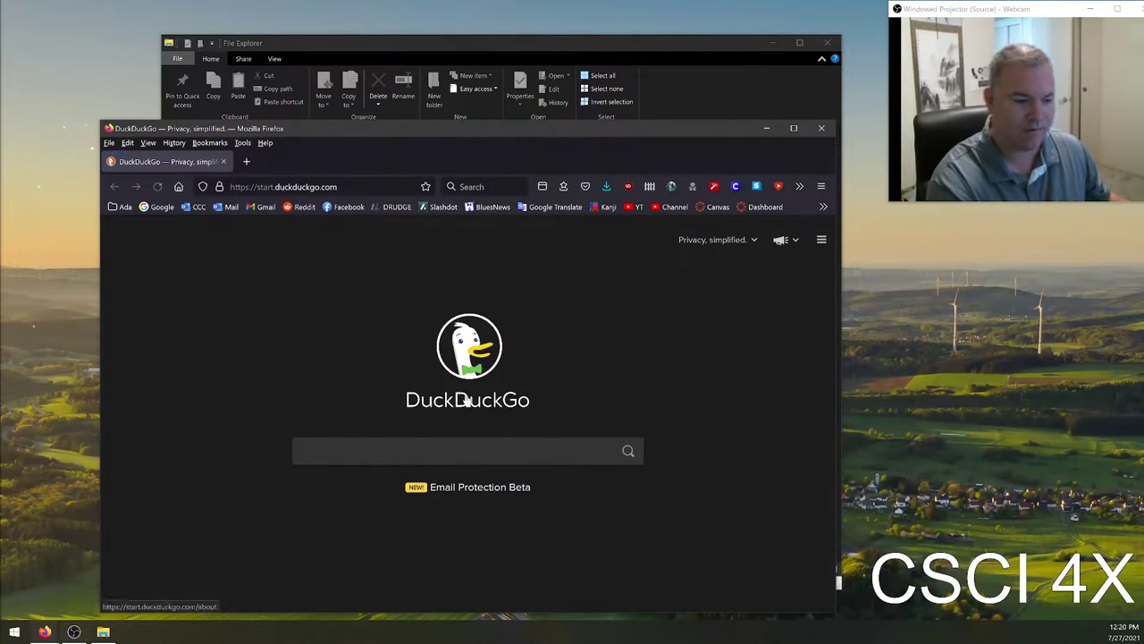
text(open)
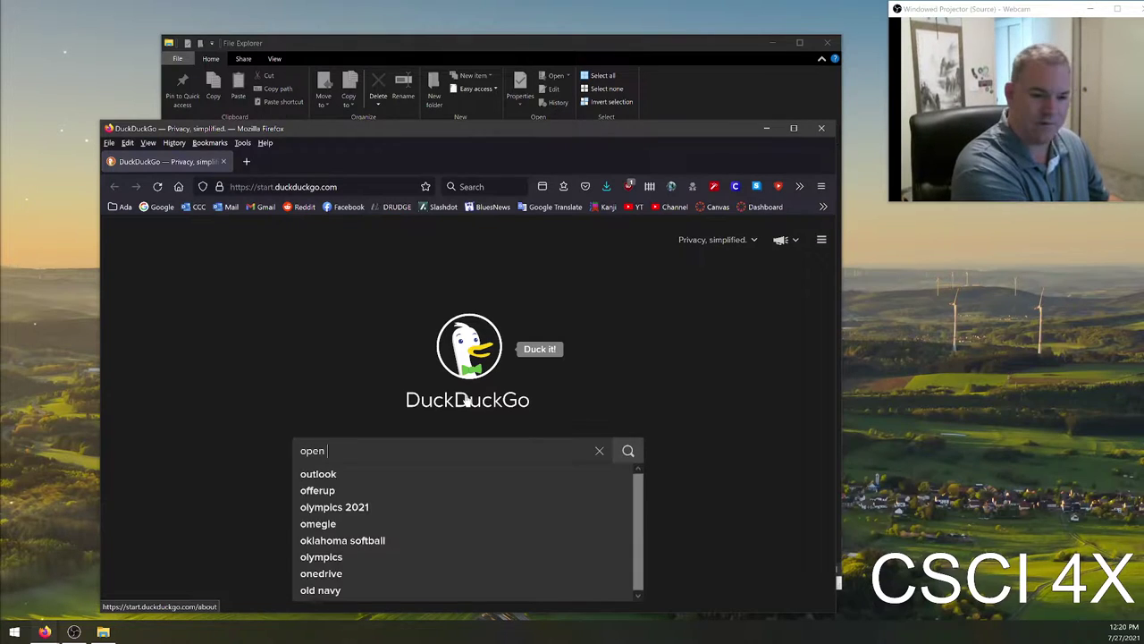
text( game )
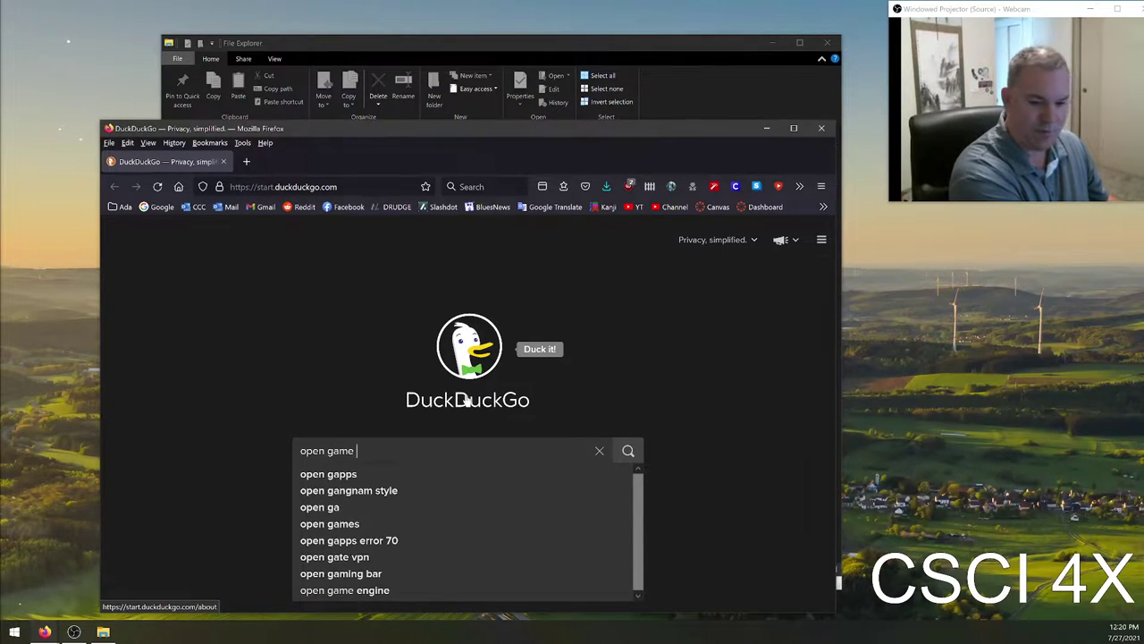
text(resources)
key(Return)
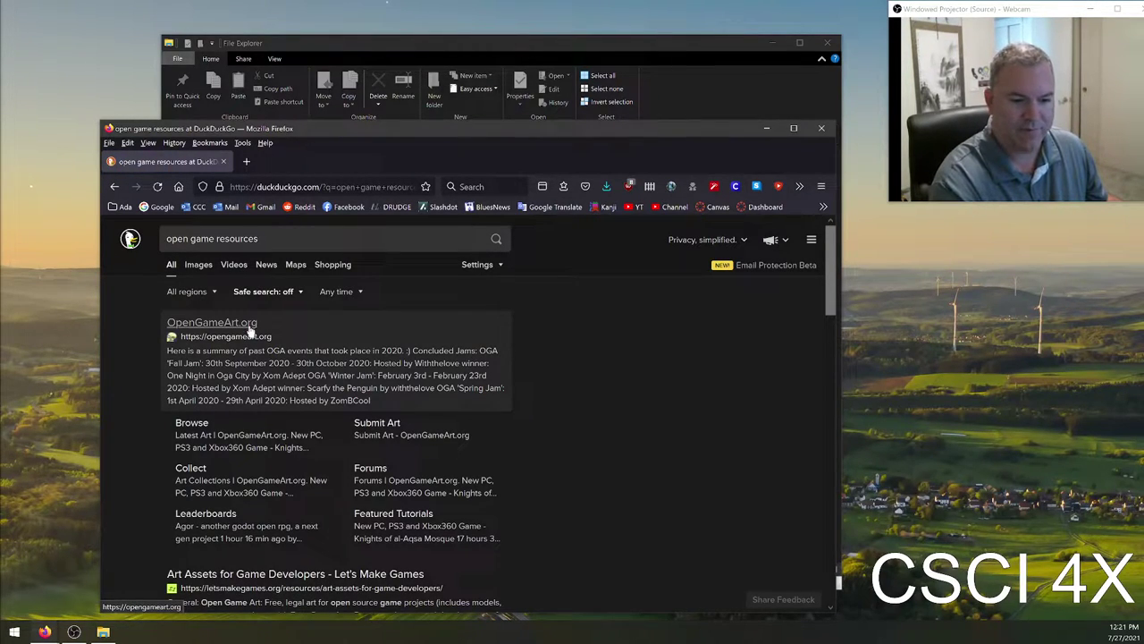
click(250, 329)
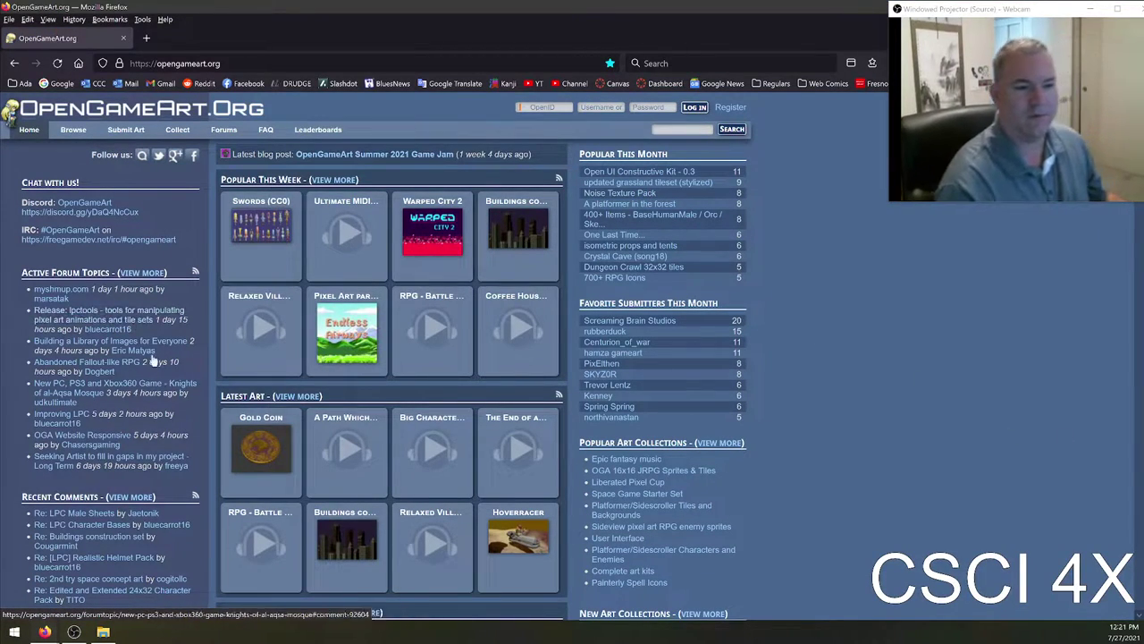
- Browse the site's sound effects and preview the Cave Theme, Level Up and Battle Sound entries
mouse_move(70, 134)
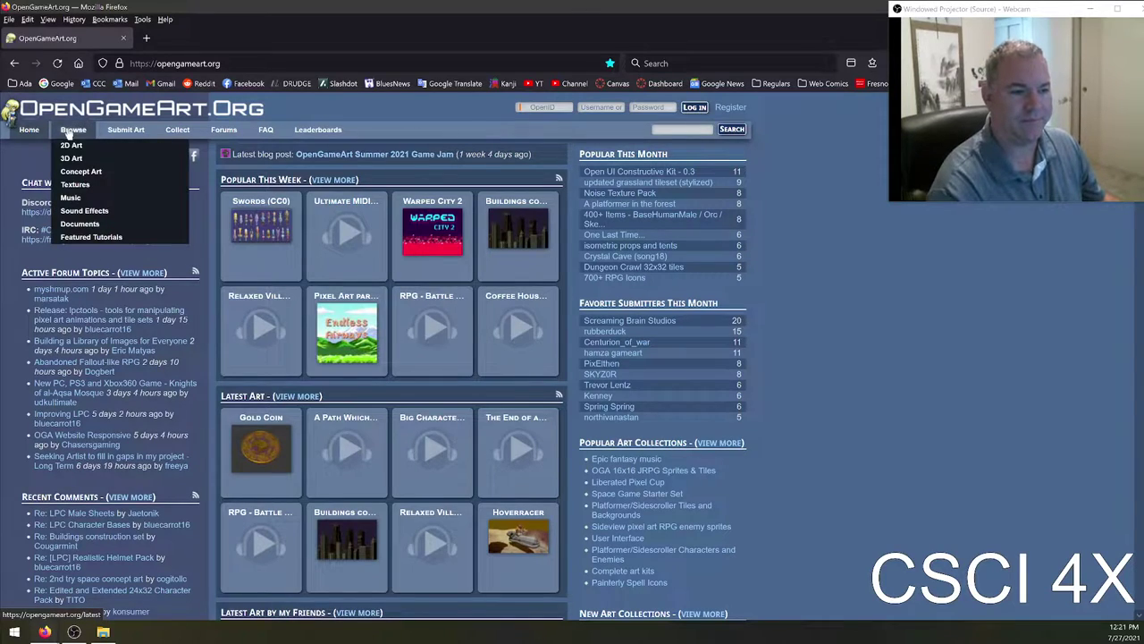
click(71, 210)
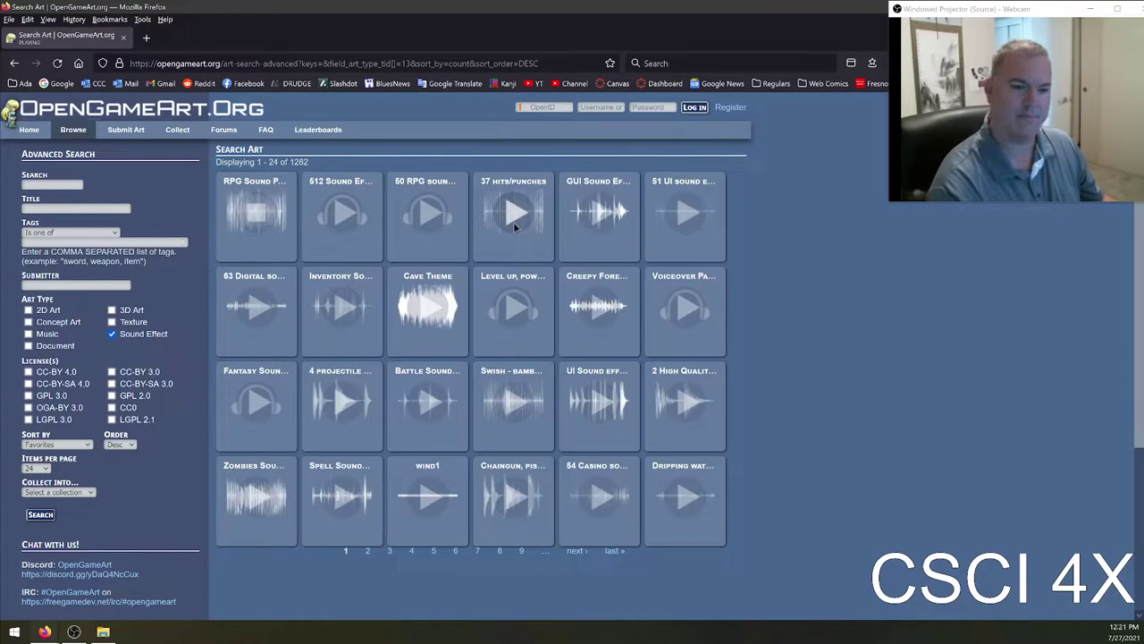
click(427, 306)
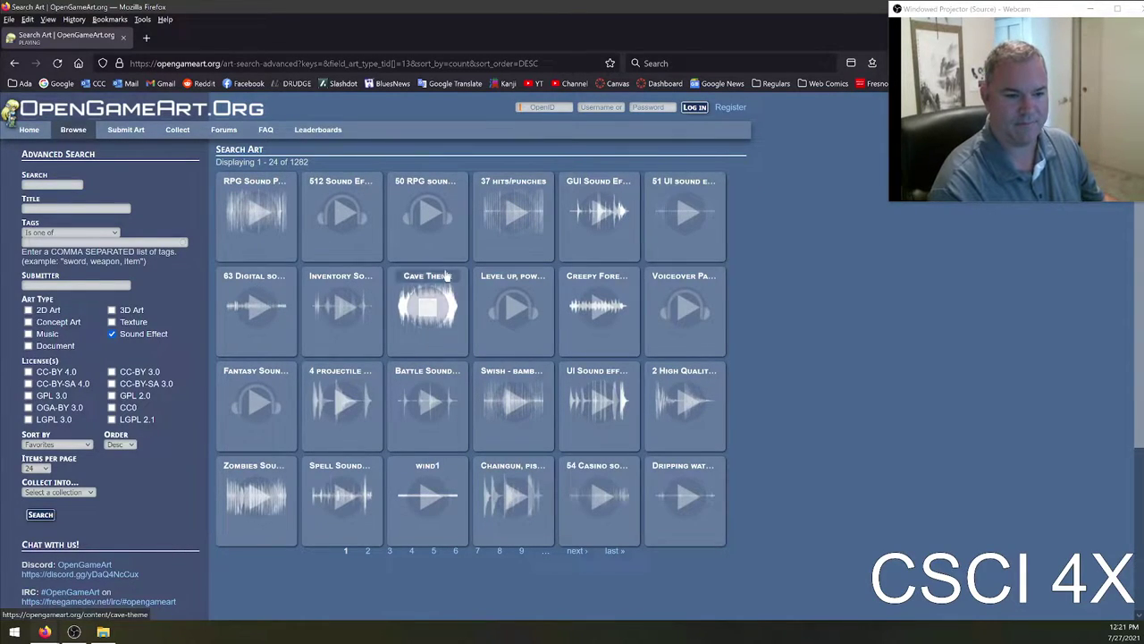
click(518, 318)
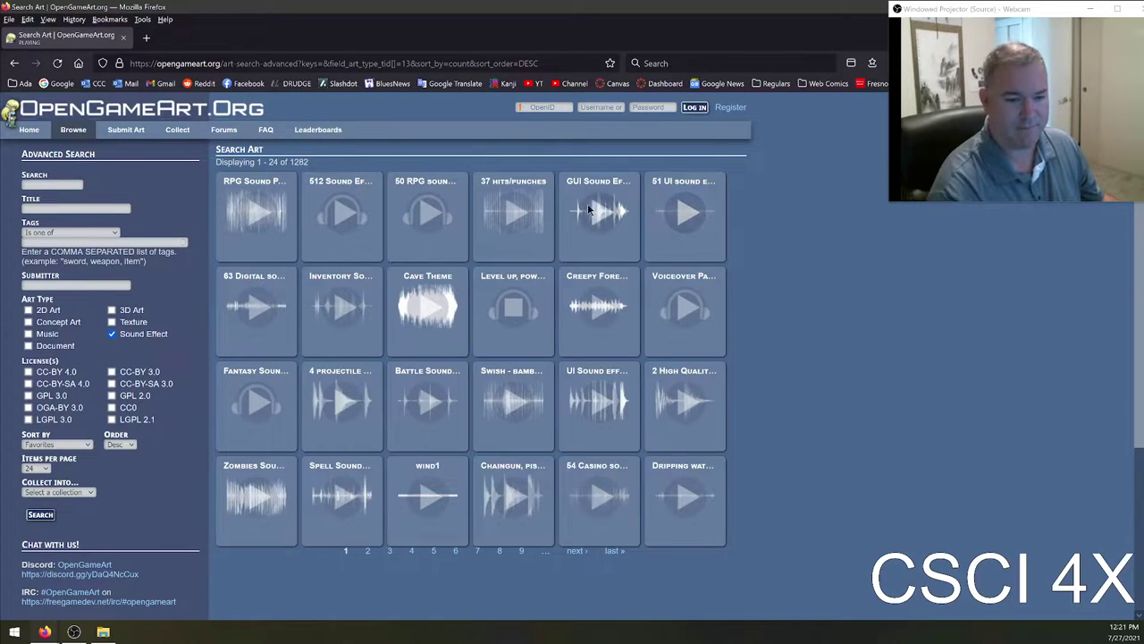
click(412, 401)
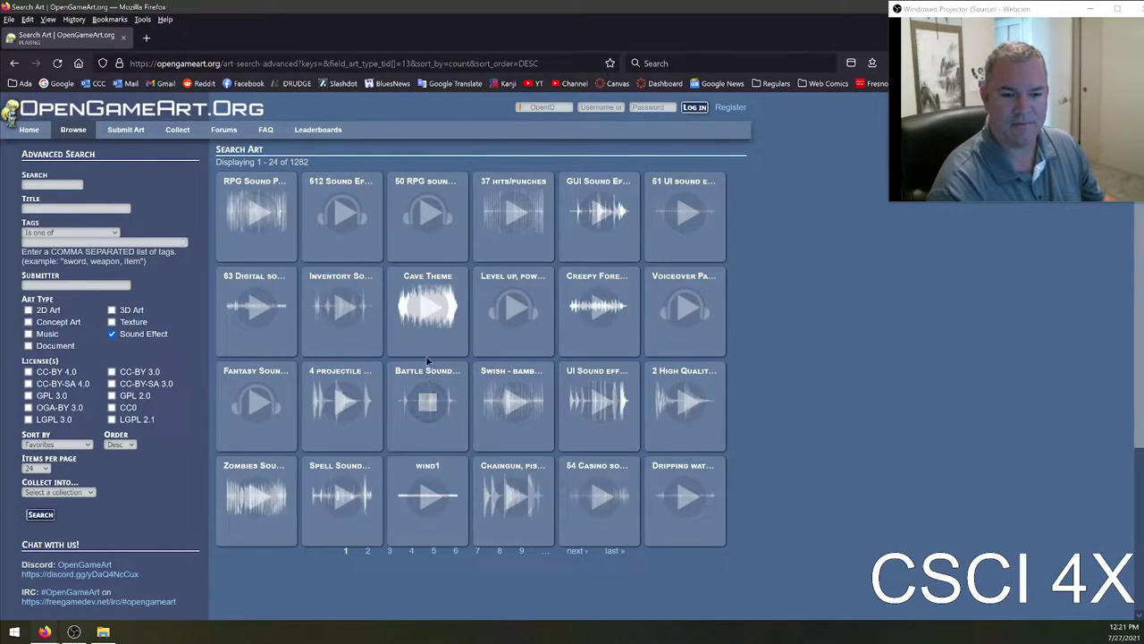
- Browse the site's music, then open the 5 Chiptunes (Action) page and preview its first track
mouse_move(73, 132)
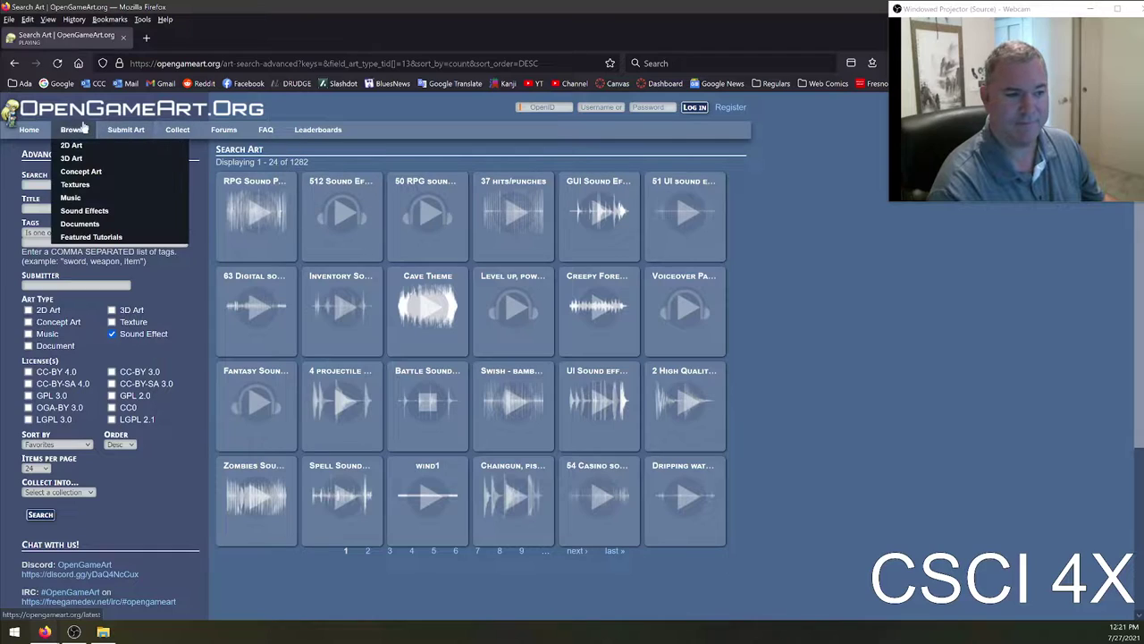
click(71, 196)
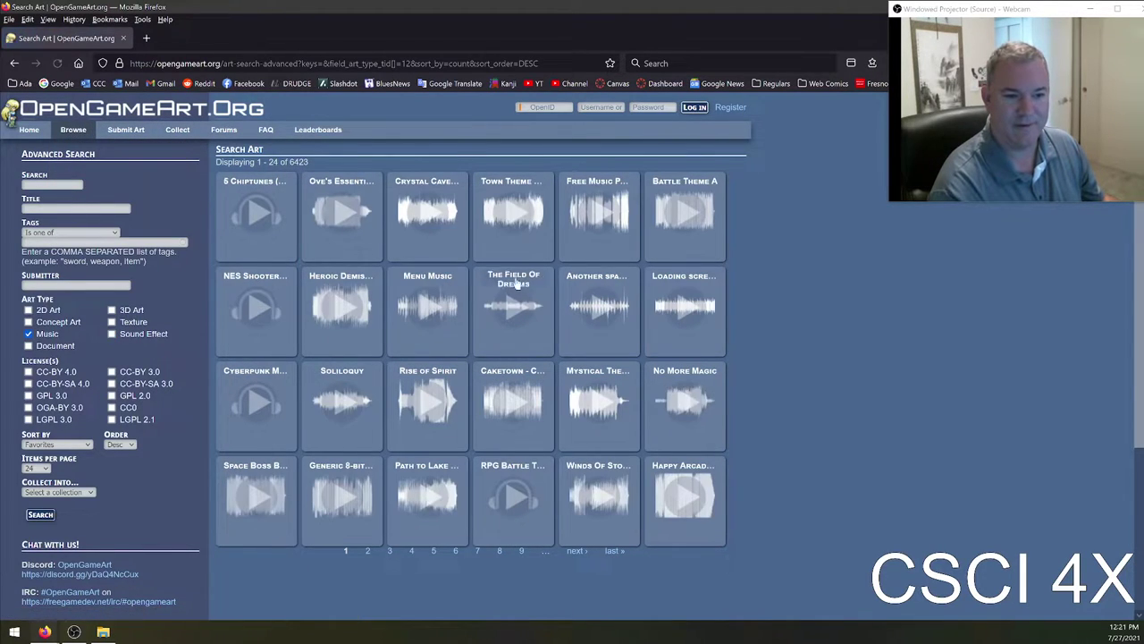
click(255, 212)
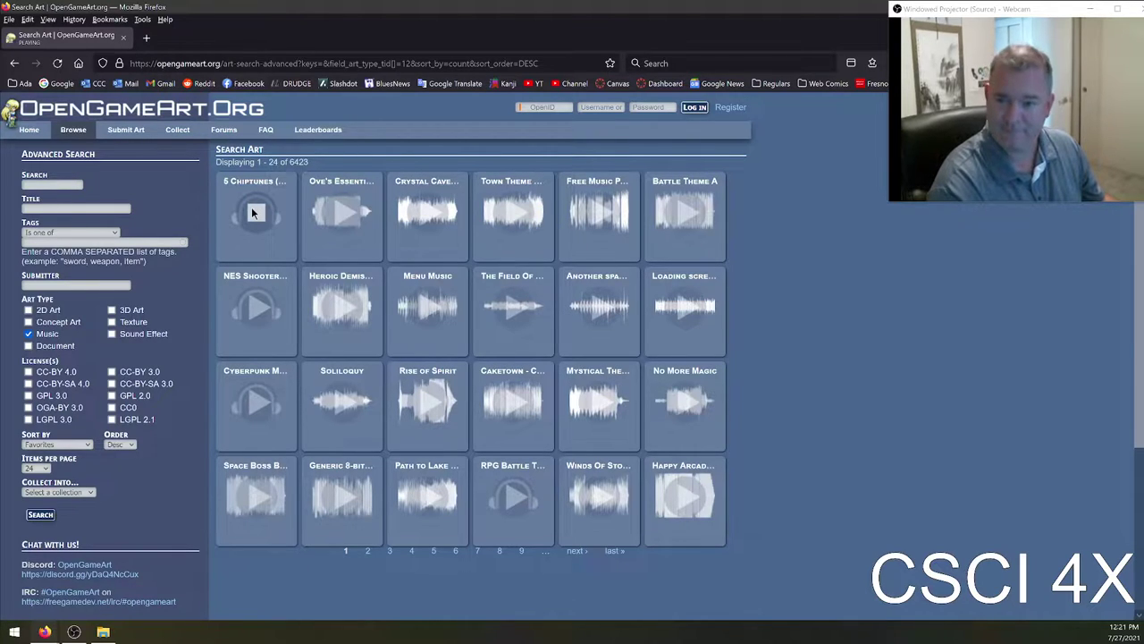
click(255, 182)
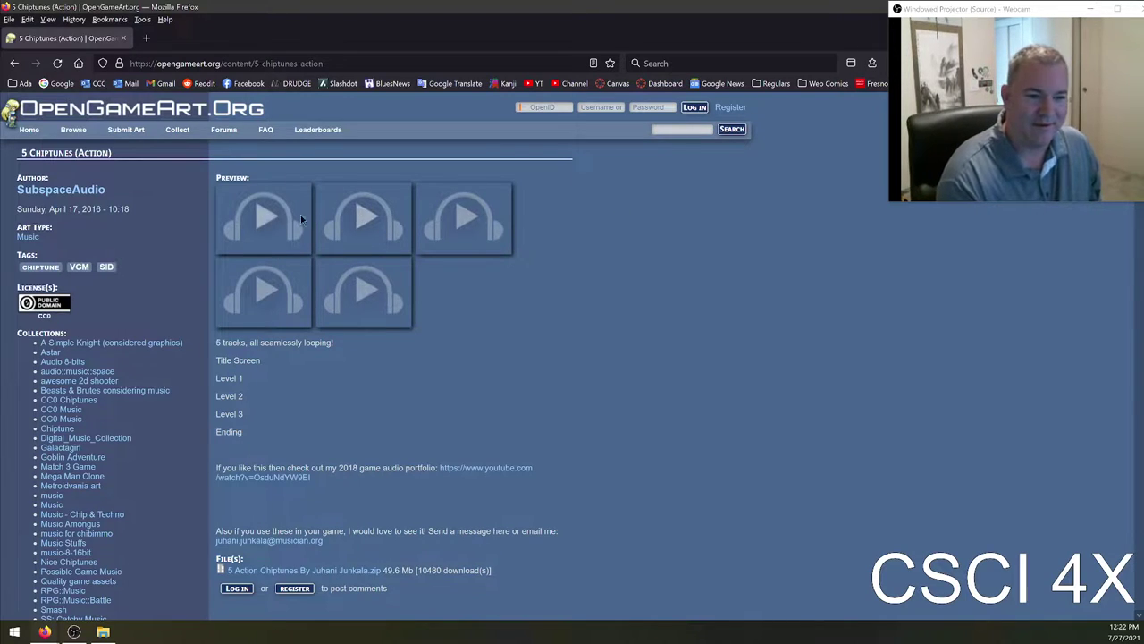
click(273, 222)
click(273, 222)
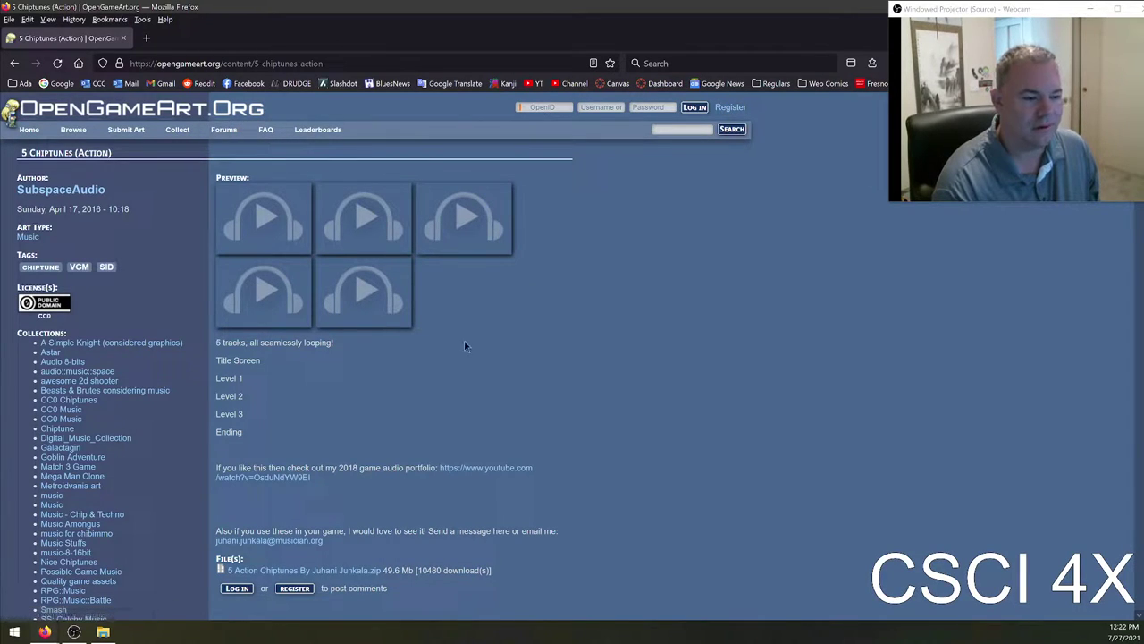
- Download the 5 Action Chiptunes zip archive and save it to the Desktop
scroll(468, 466, down, 2)
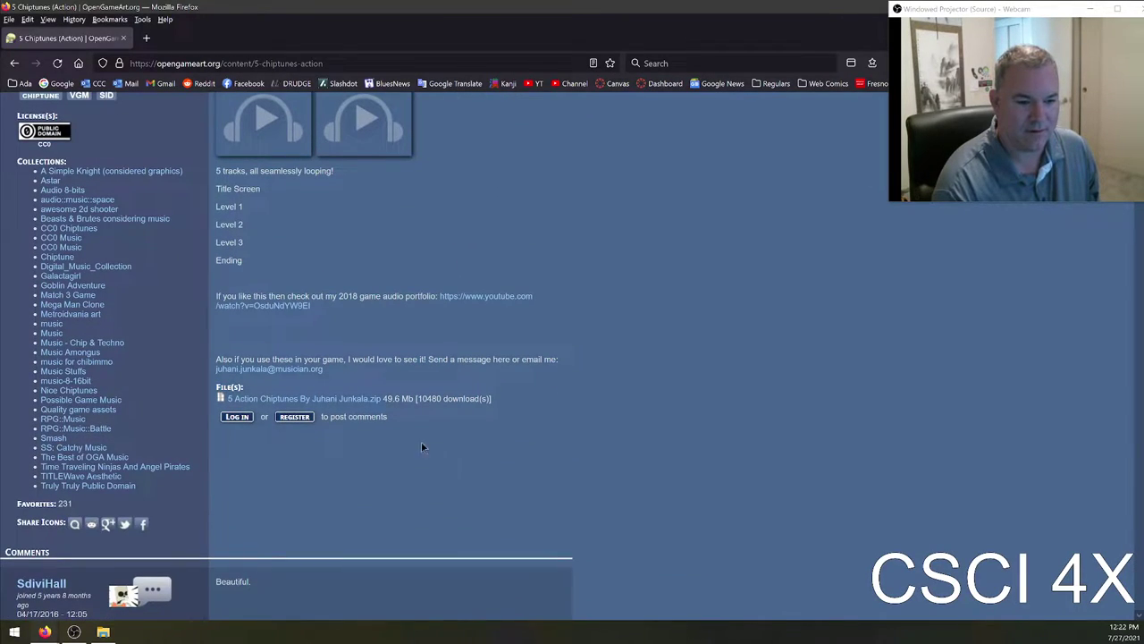
click(351, 399)
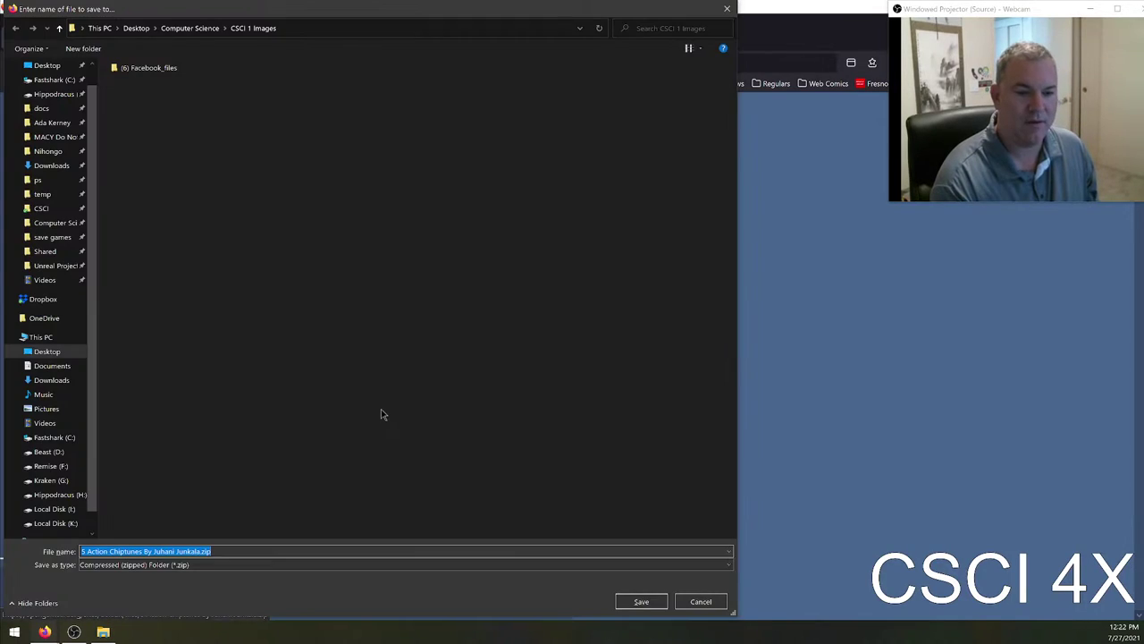
click(49, 66)
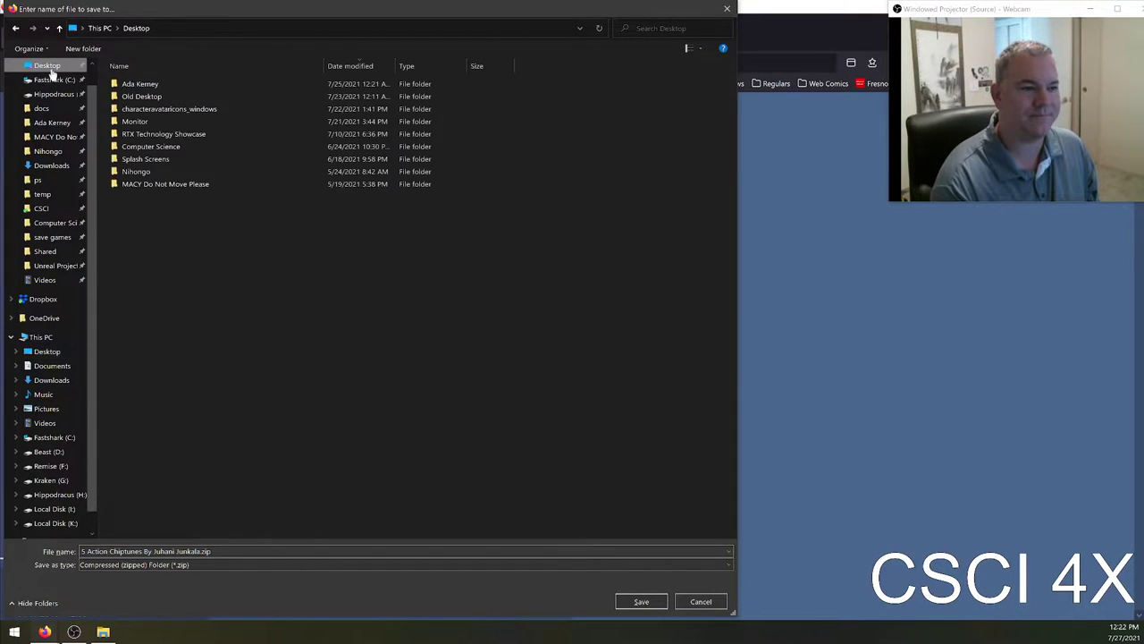
click(641, 601)
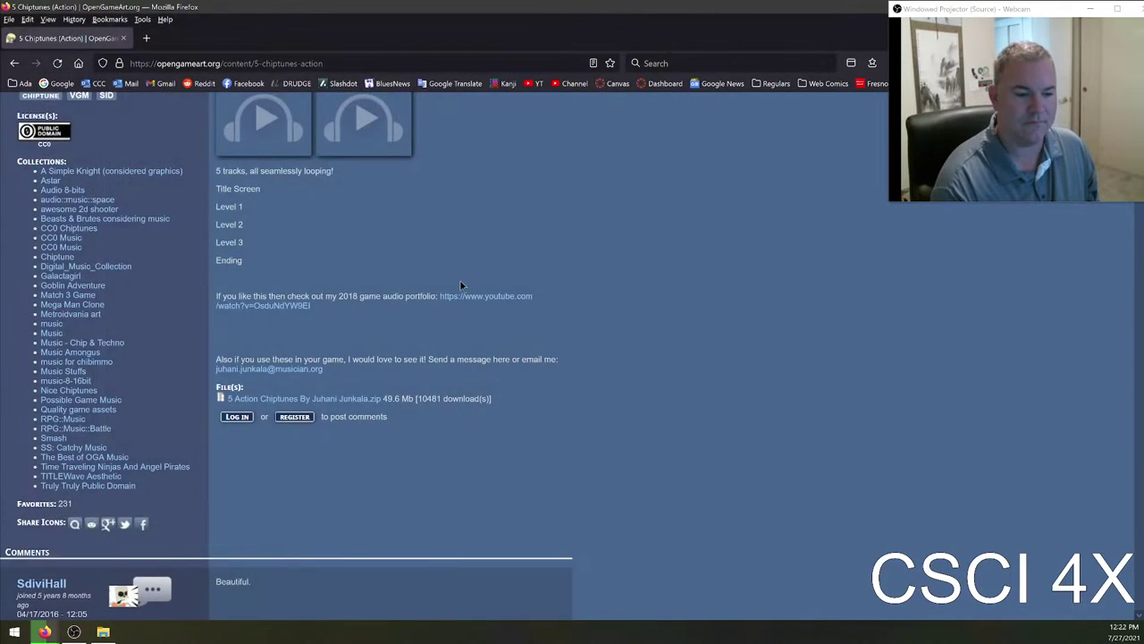
- Open the downloaded chiptunes archive from the browser's downloads and select its first WAV file
drag(774, 8, 737, 93)
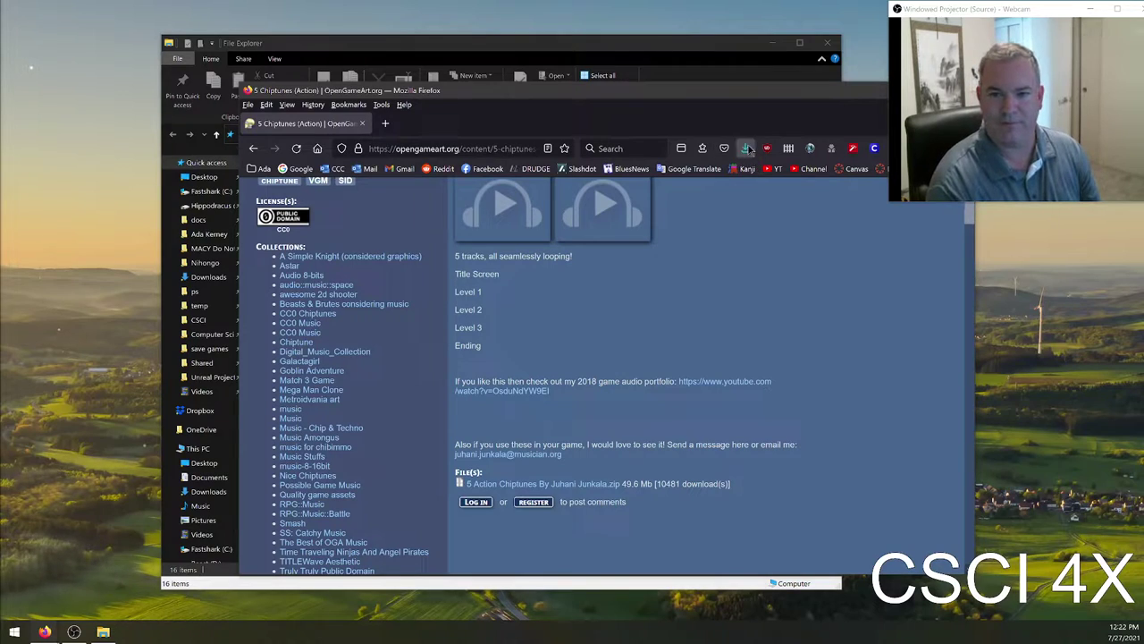
click(745, 148)
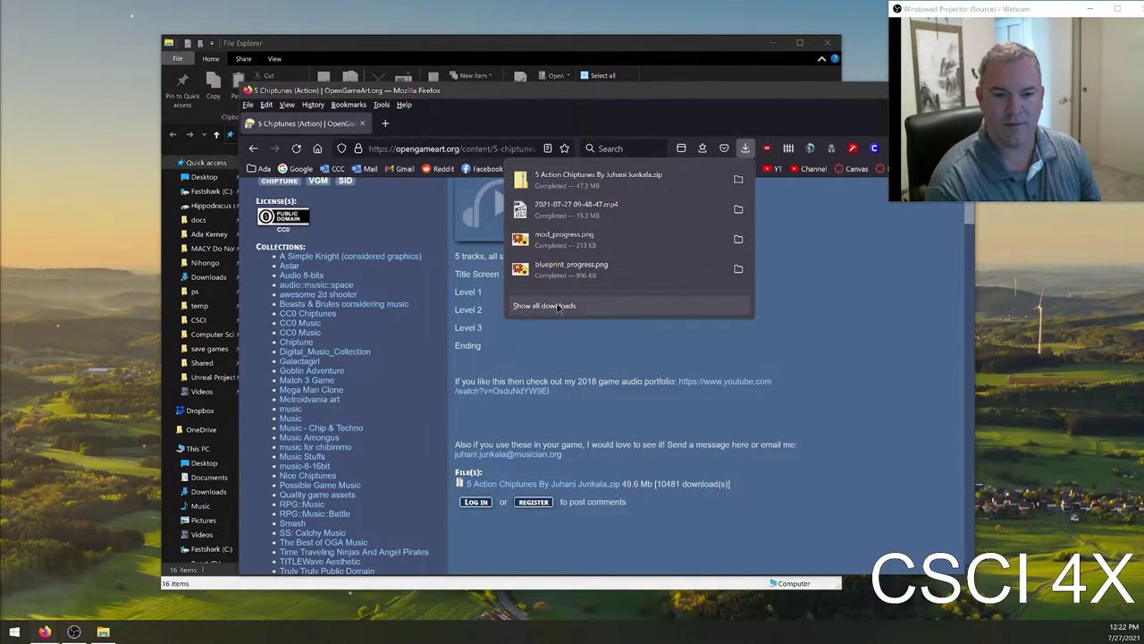
click(606, 181)
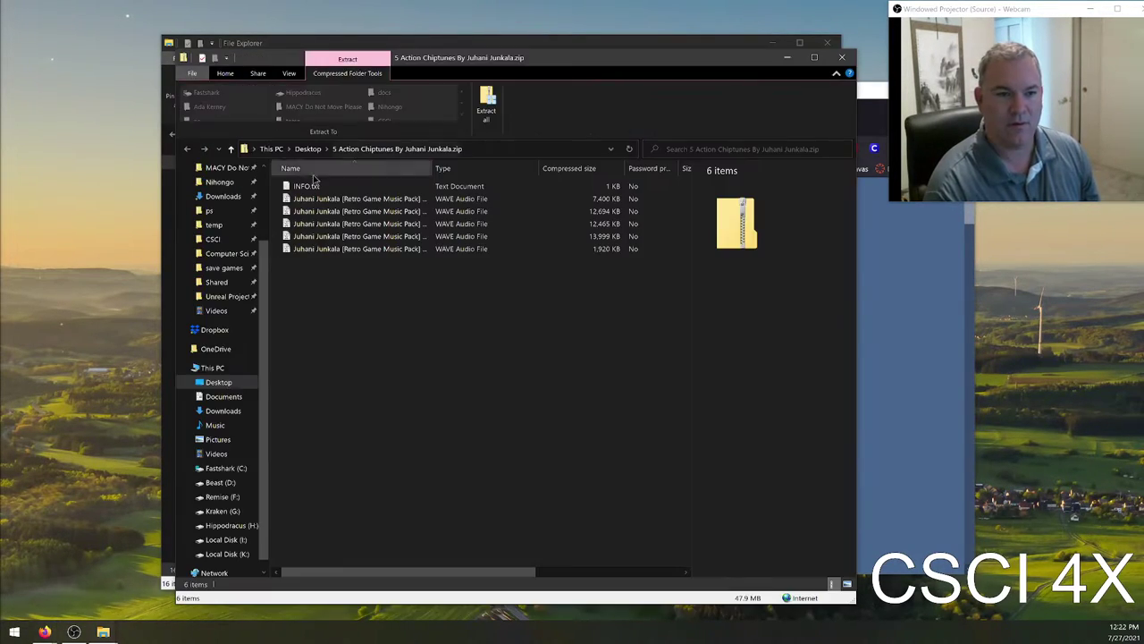
click(377, 200)
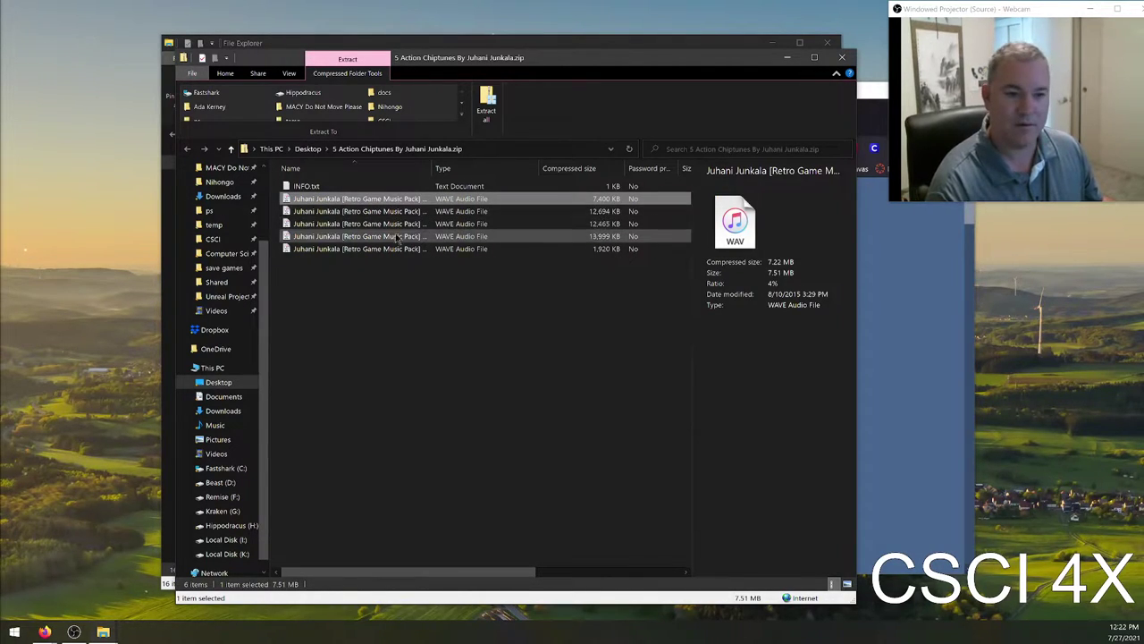
- In the other File Explorer window, go to the QUAKE Release\fortress\sound folder on the Hippodracus (H:) drive
click(103, 631)
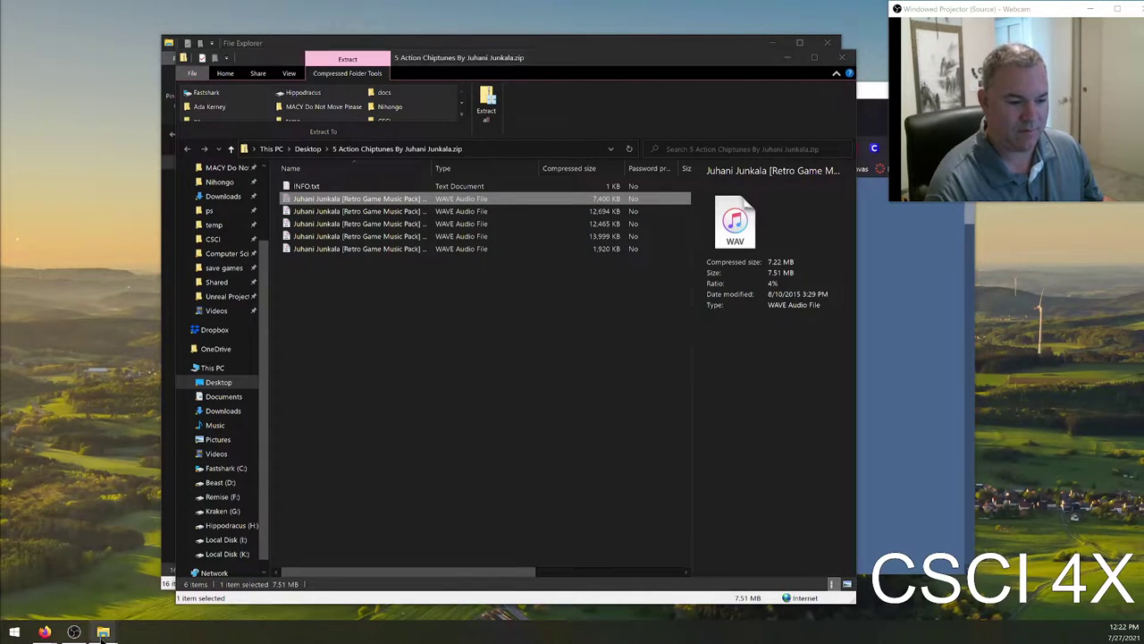
click(68, 594)
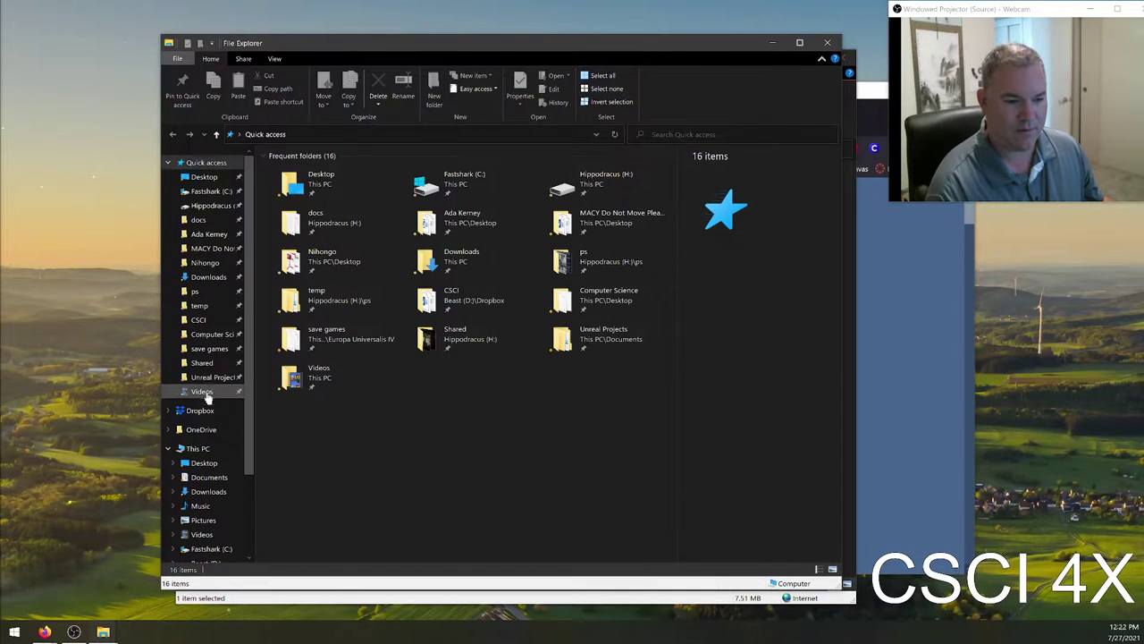
scroll(204, 398, down, 3)
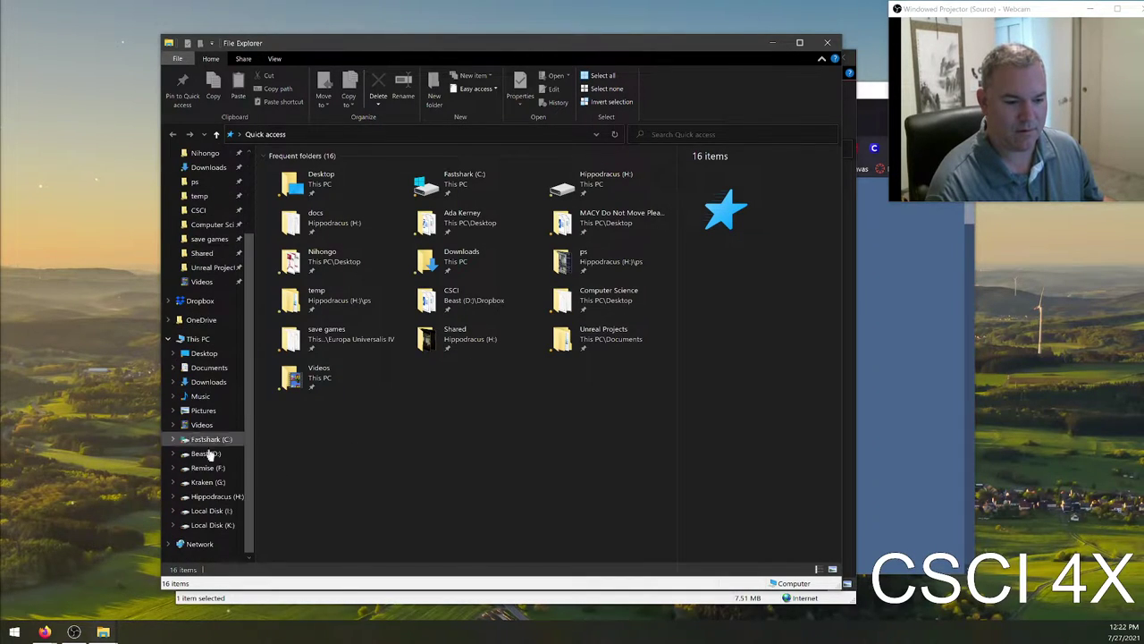
click(205, 497)
double_click(308, 287)
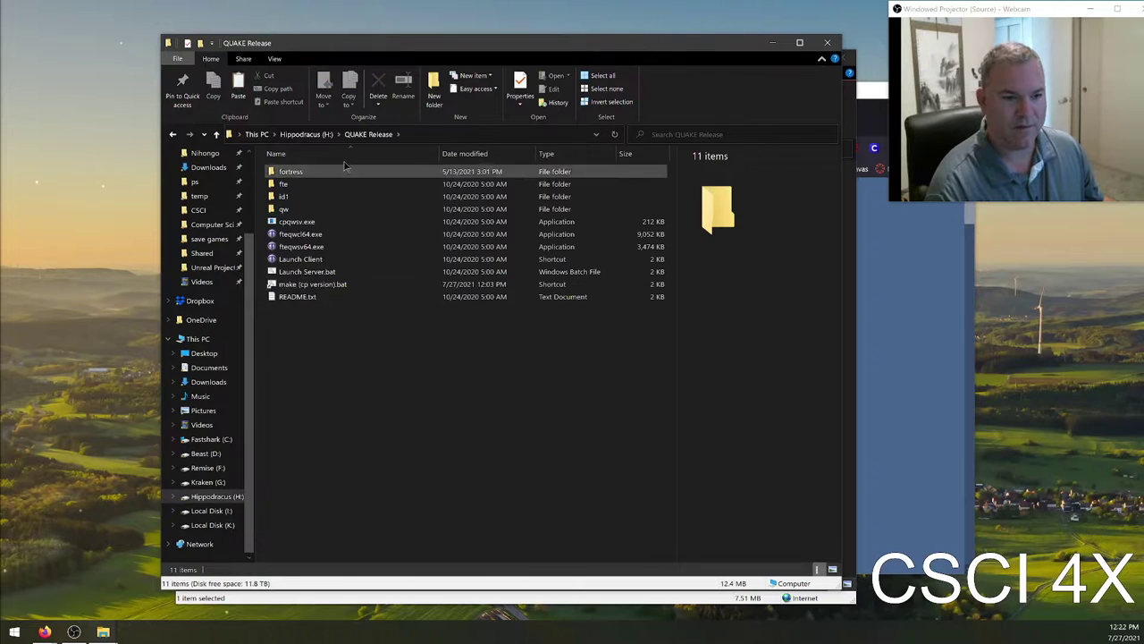
double_click(345, 171)
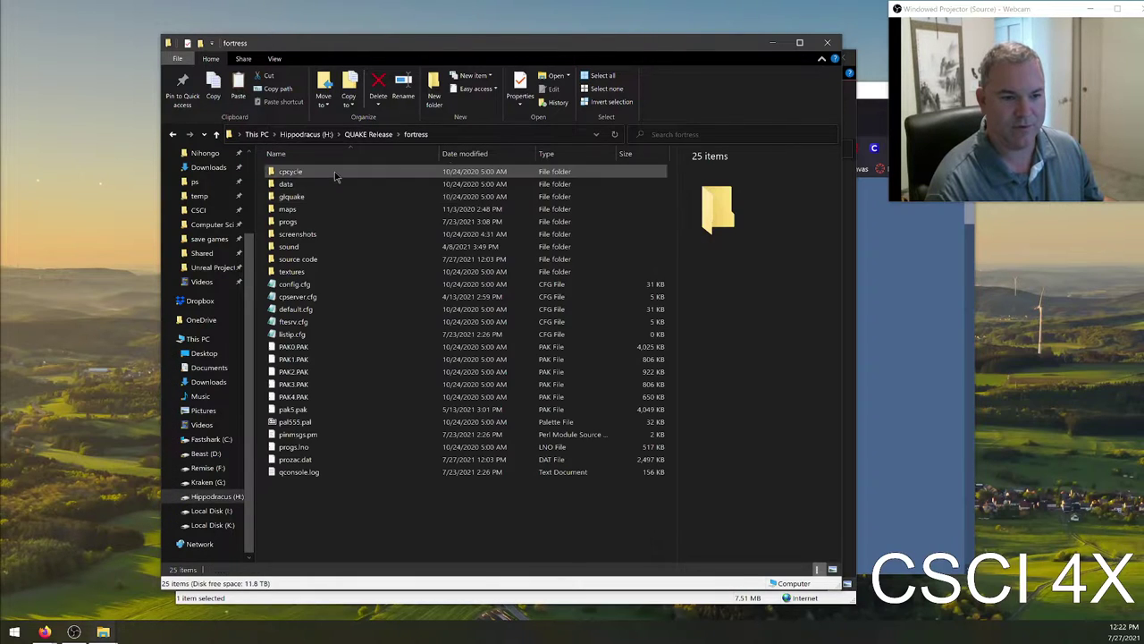
double_click(329, 247)
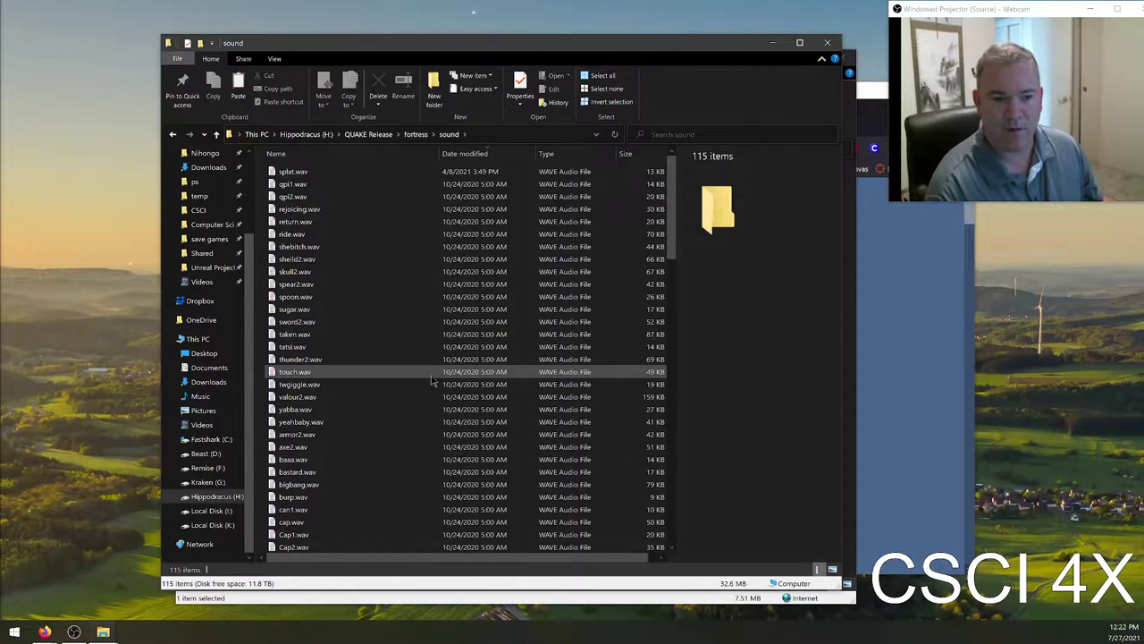
- Look through the contents of the sound folder and paste the chiptune WAV file into it
scroll(432, 380, down, 20)
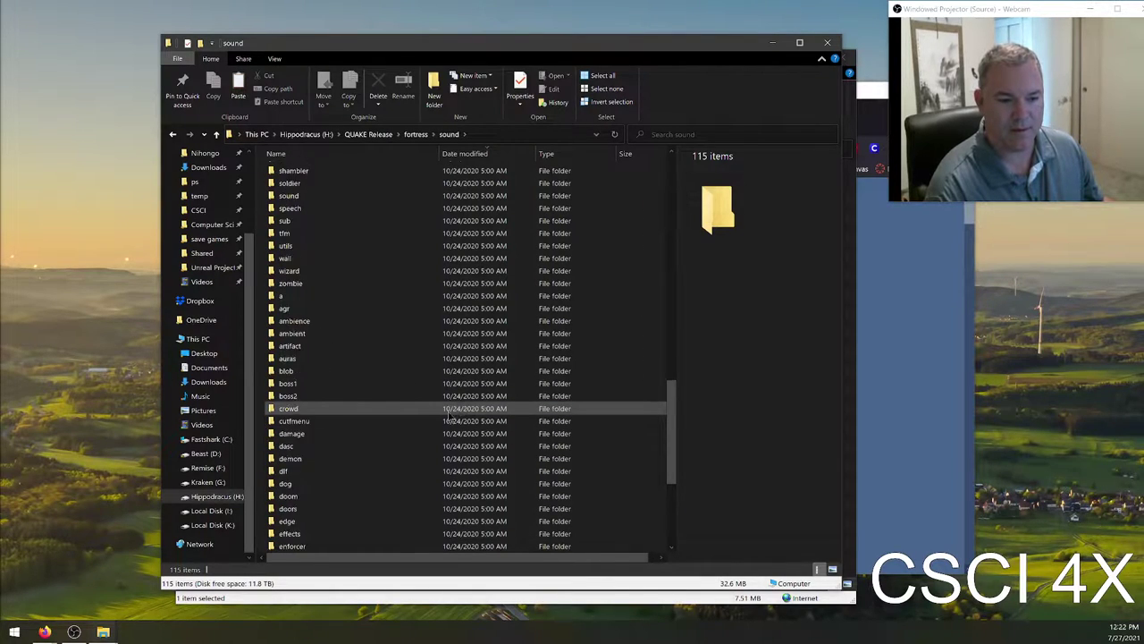
scroll(492, 456, up, 6)
scroll(515, 376, up, 8)
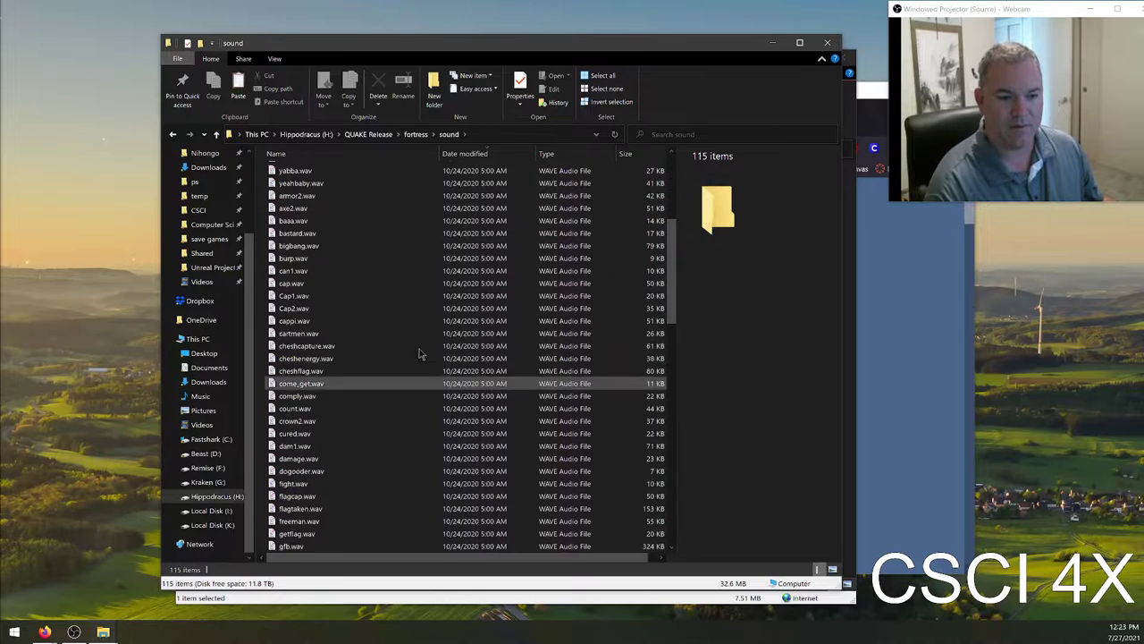
scroll(435, 420, down, 6)
scroll(394, 304, up, 12)
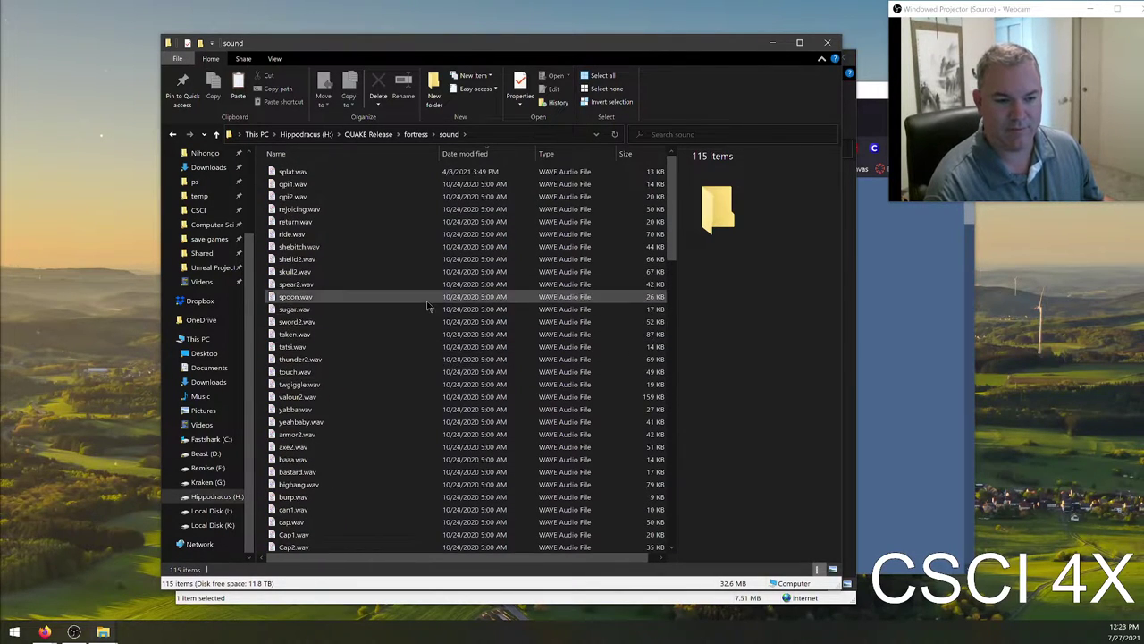
key(ctrl+v)
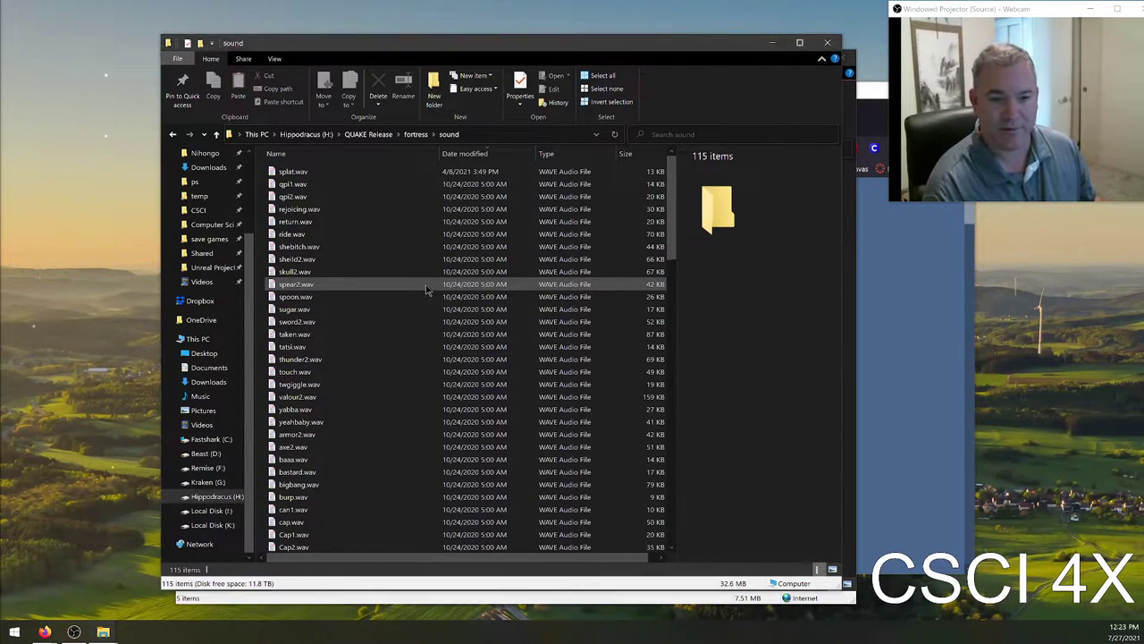
- Rename the pasted chiptune WAV file as fightmusic.wav and play it
click(391, 170)
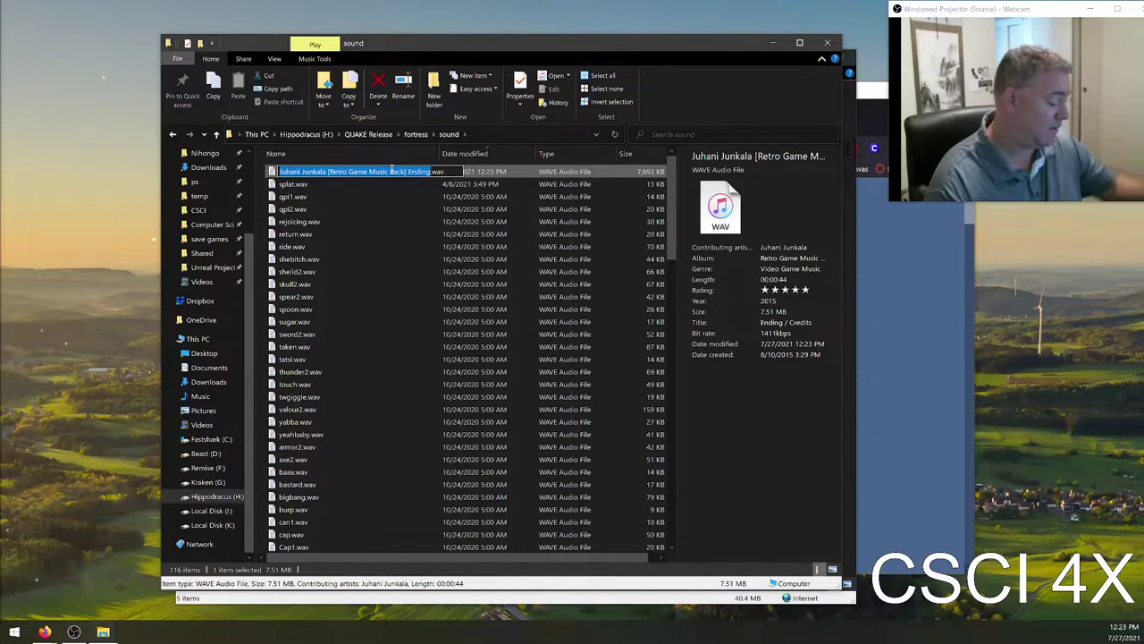
text(fightmus)
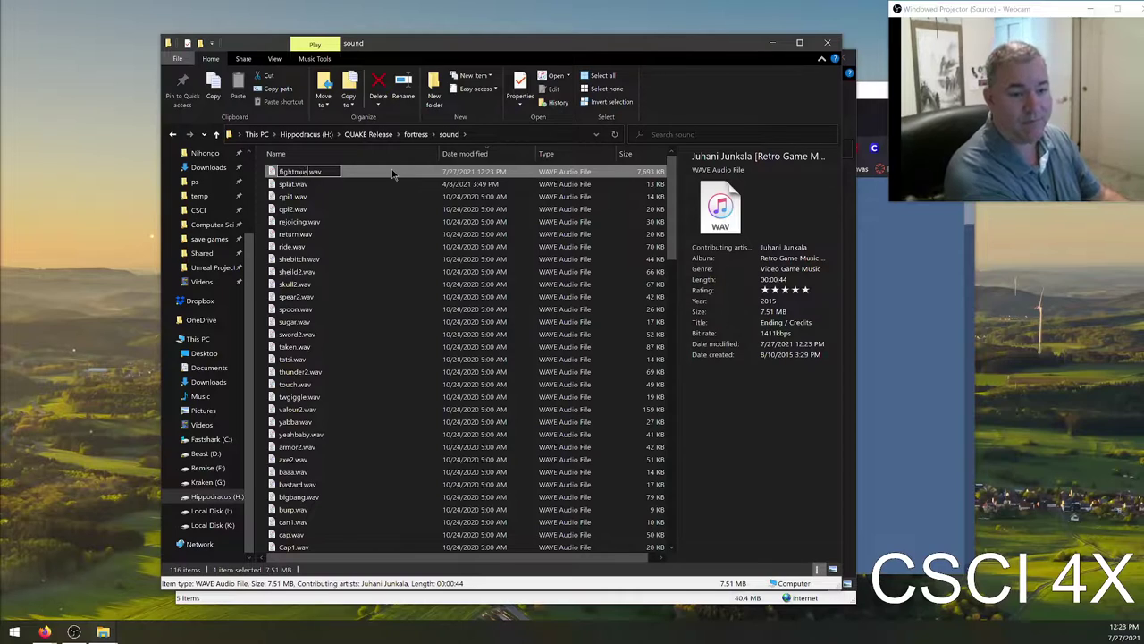
text(ic)
key(Return)
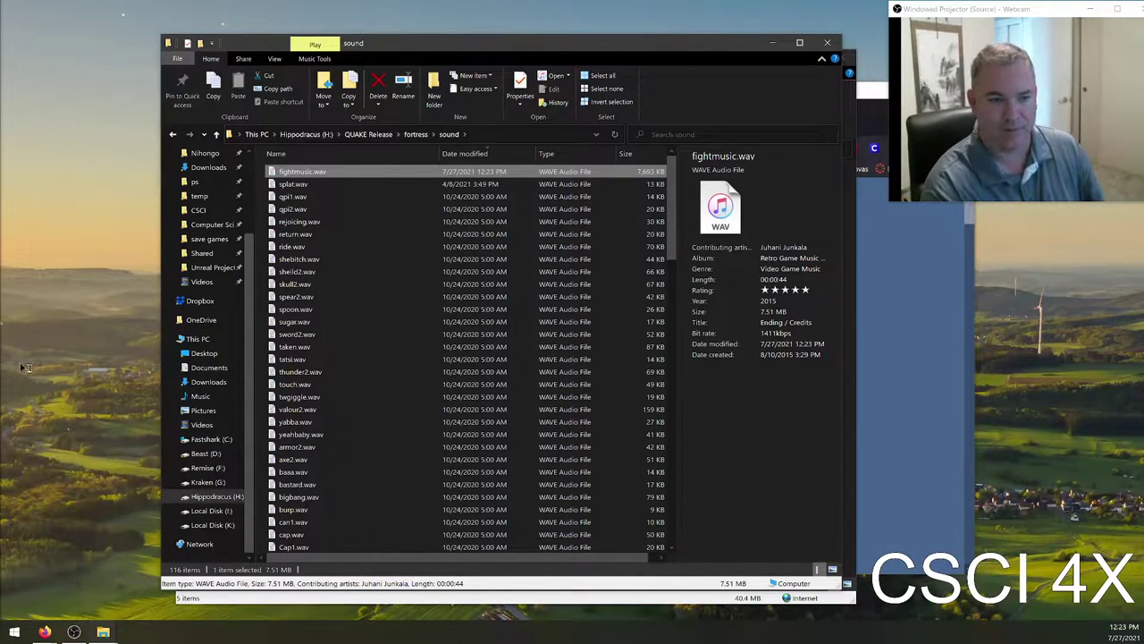
double_click(377, 173)
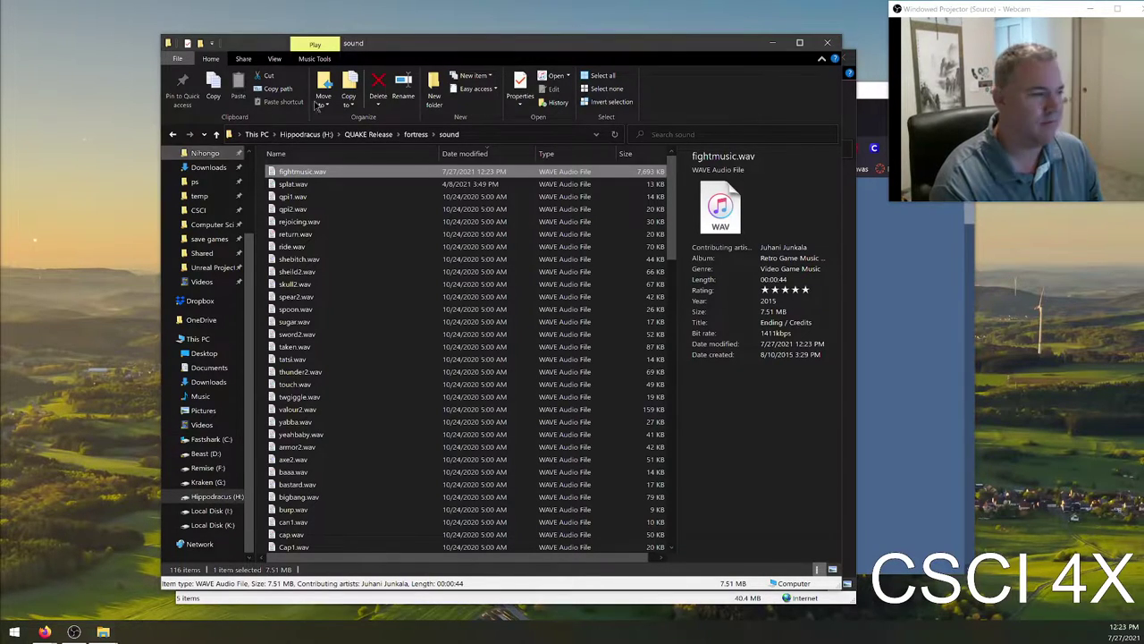
- In the chiptunes archive window, return to the Desktop, extract the 5 Action Chiptunes zip into its own folder with 7-Zip, and open that folder
drag(320, 60, 597, 116)
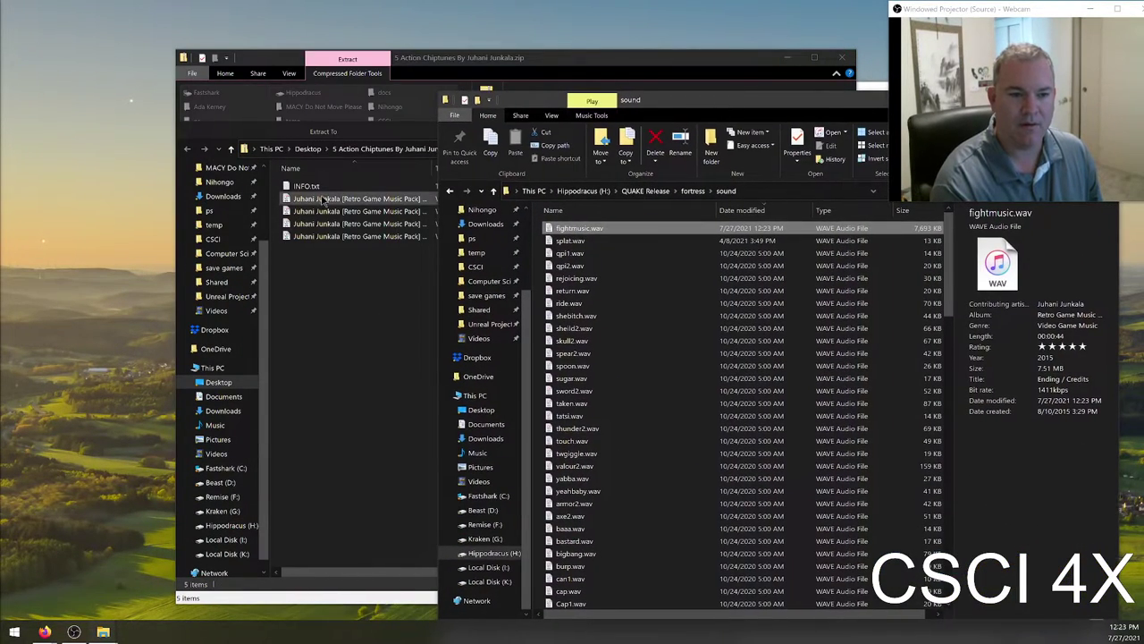
click(358, 198)
click(312, 152)
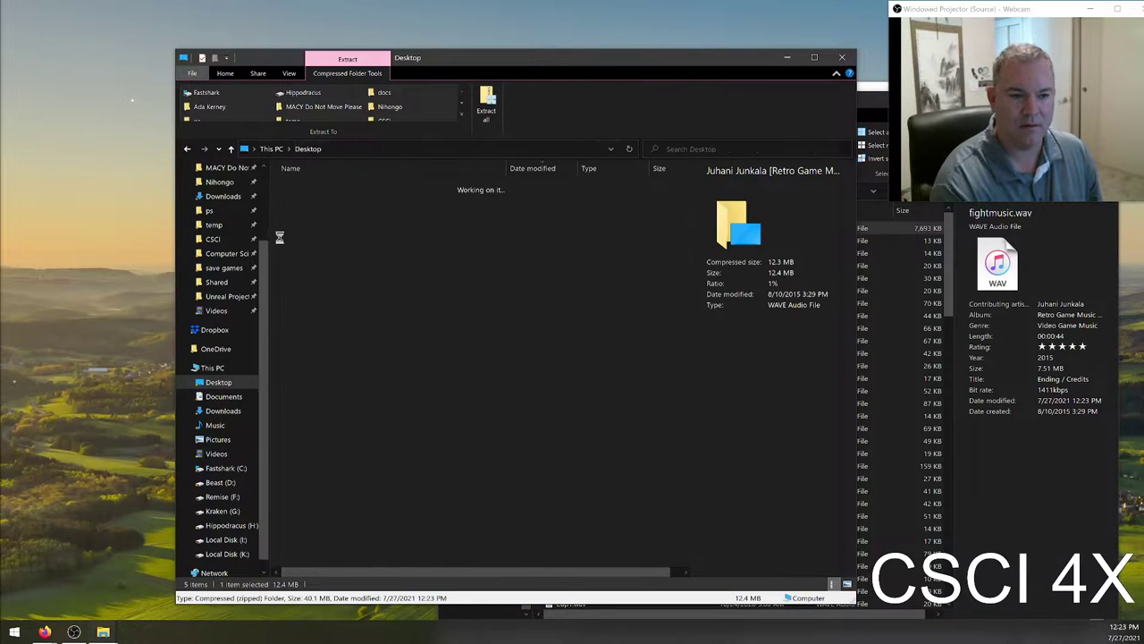
right_click(360, 189)
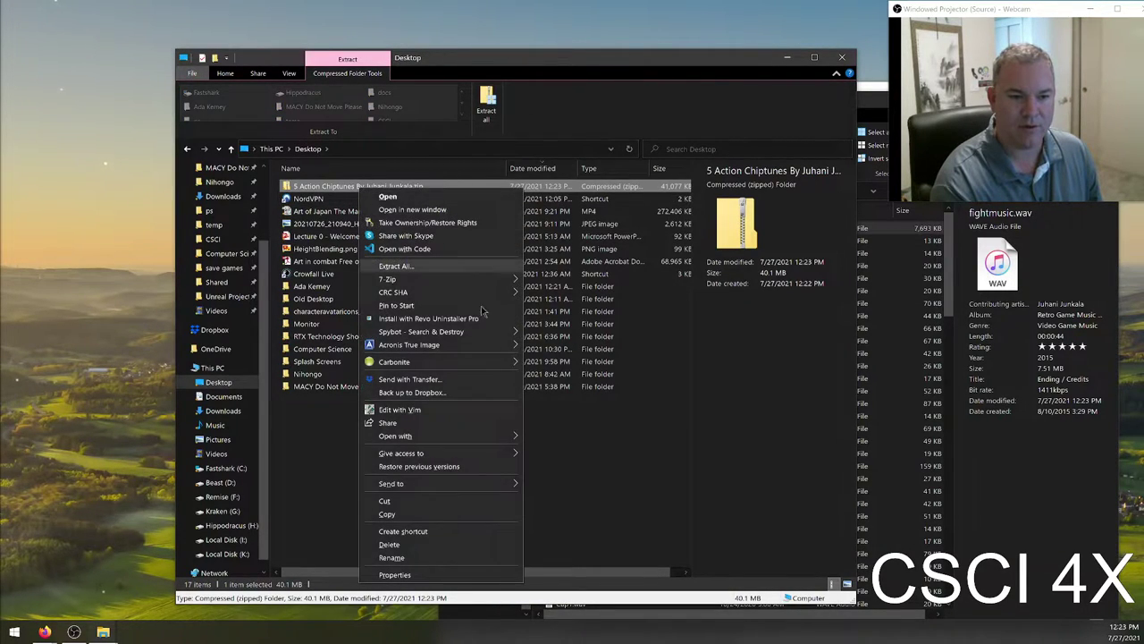
mouse_move(469, 284)
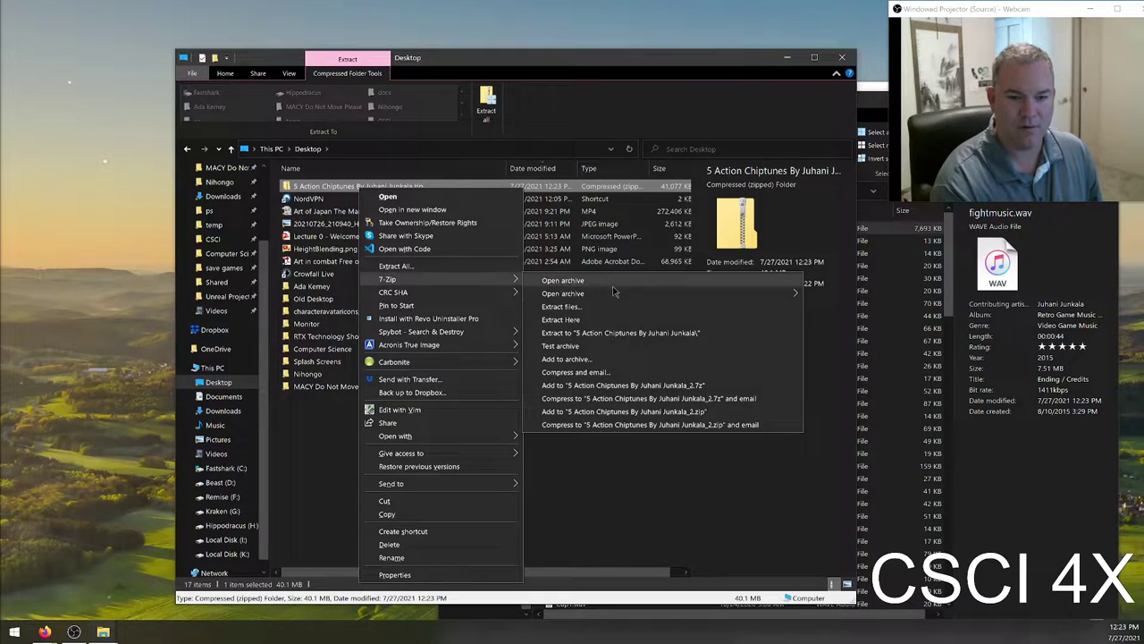
click(601, 332)
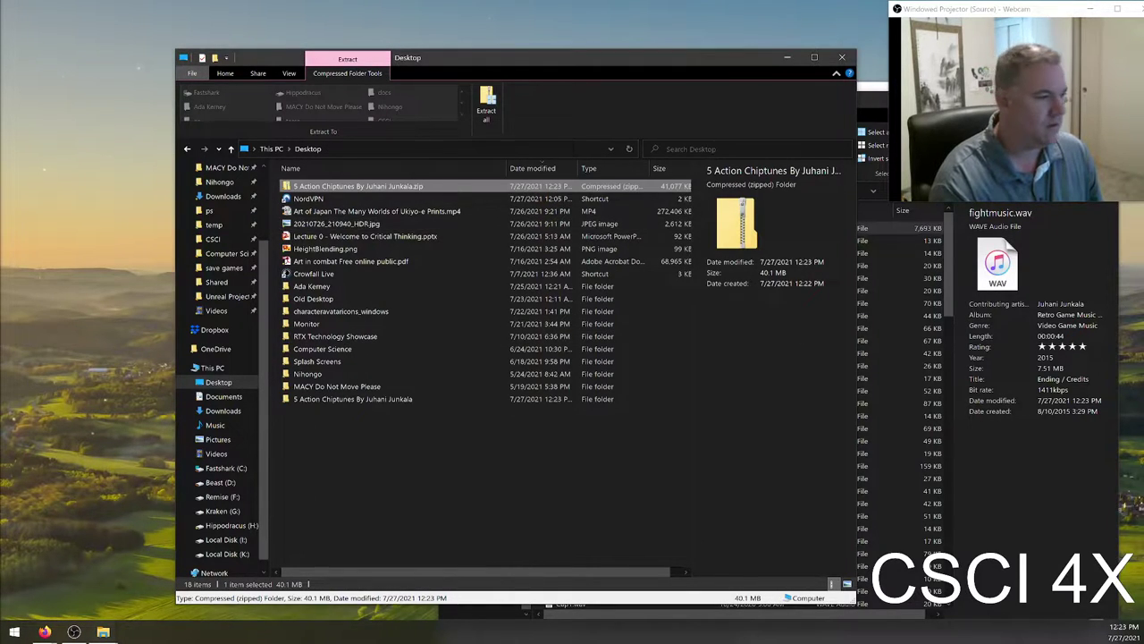
double_click(353, 399)
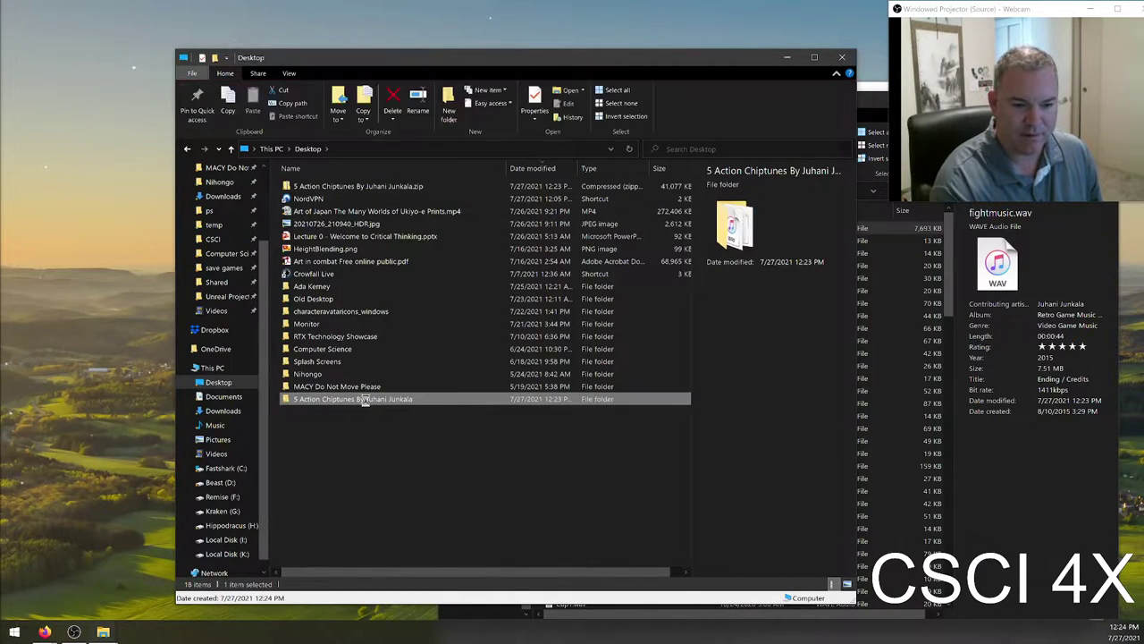
- Listen to the extracted Level 1, Level 2, Level 3 and Title Screen tracks, then replay Level 1
click(335, 199)
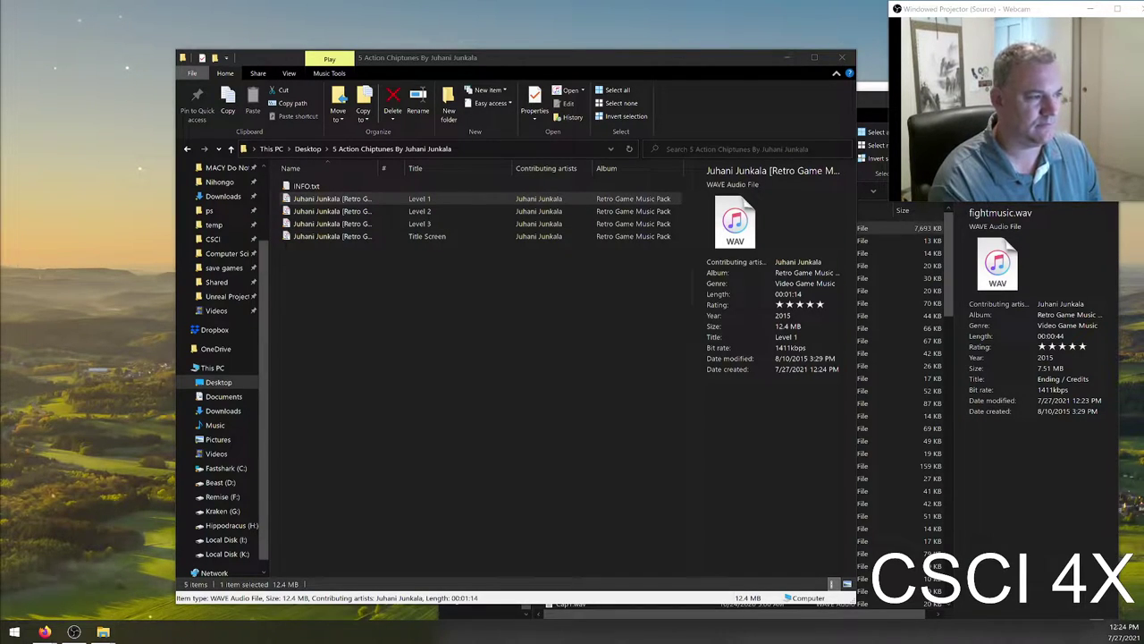
click(332, 213)
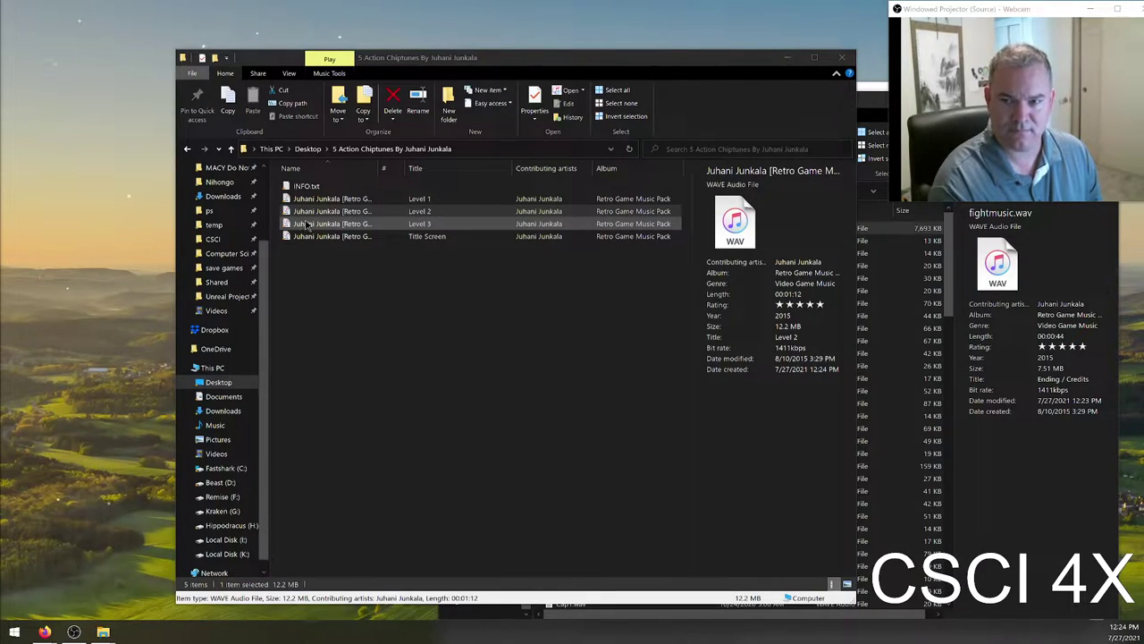
click(315, 225)
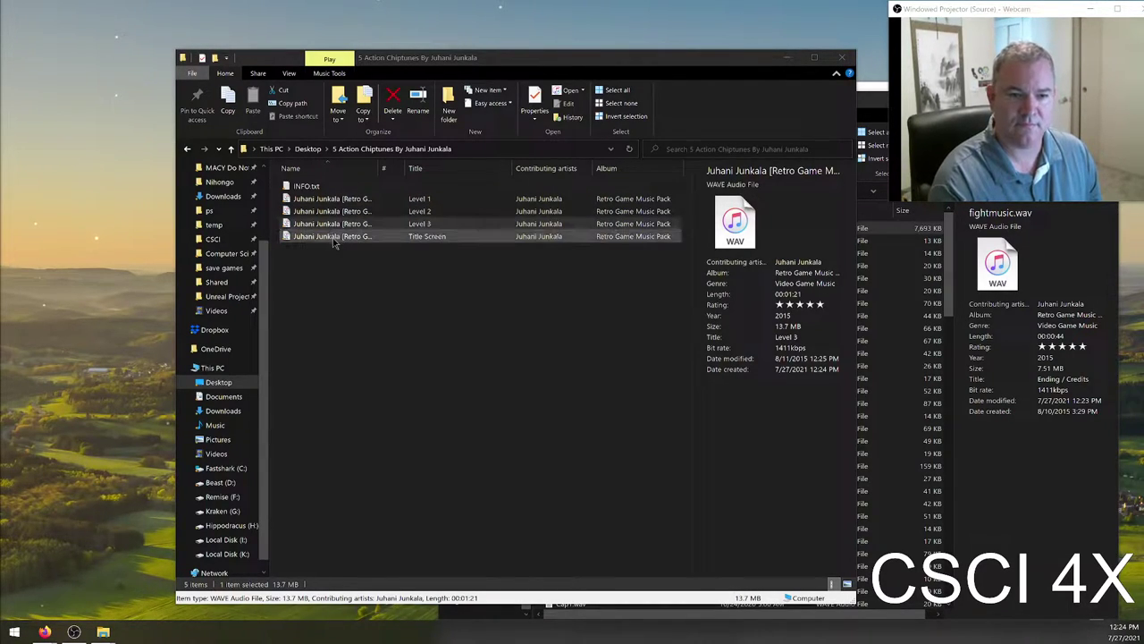
click(331, 238)
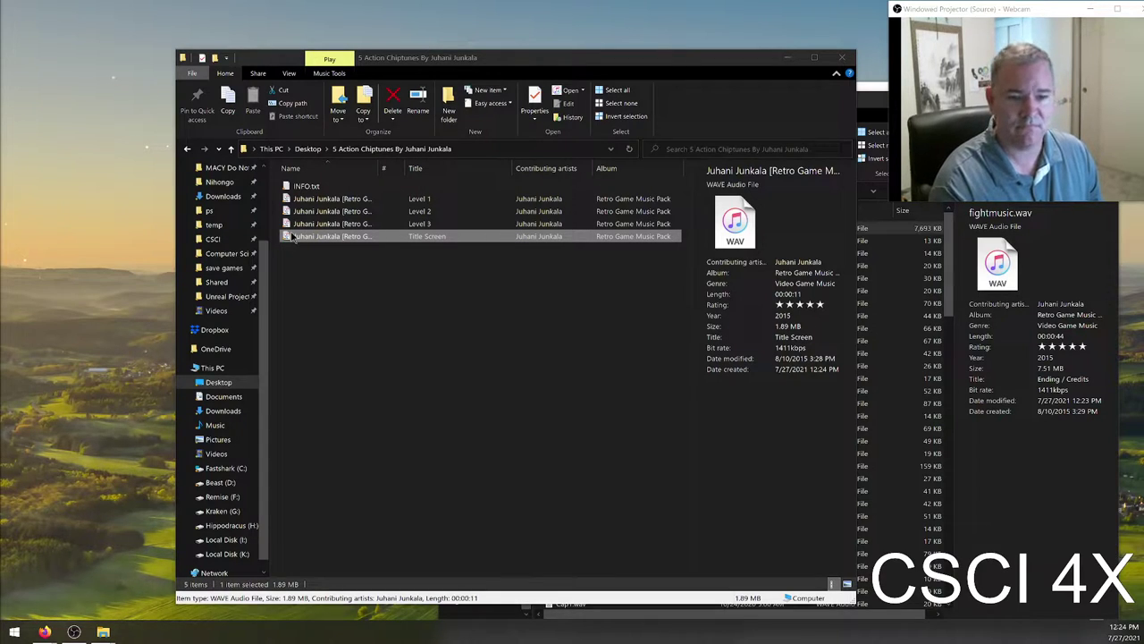
click(355, 204)
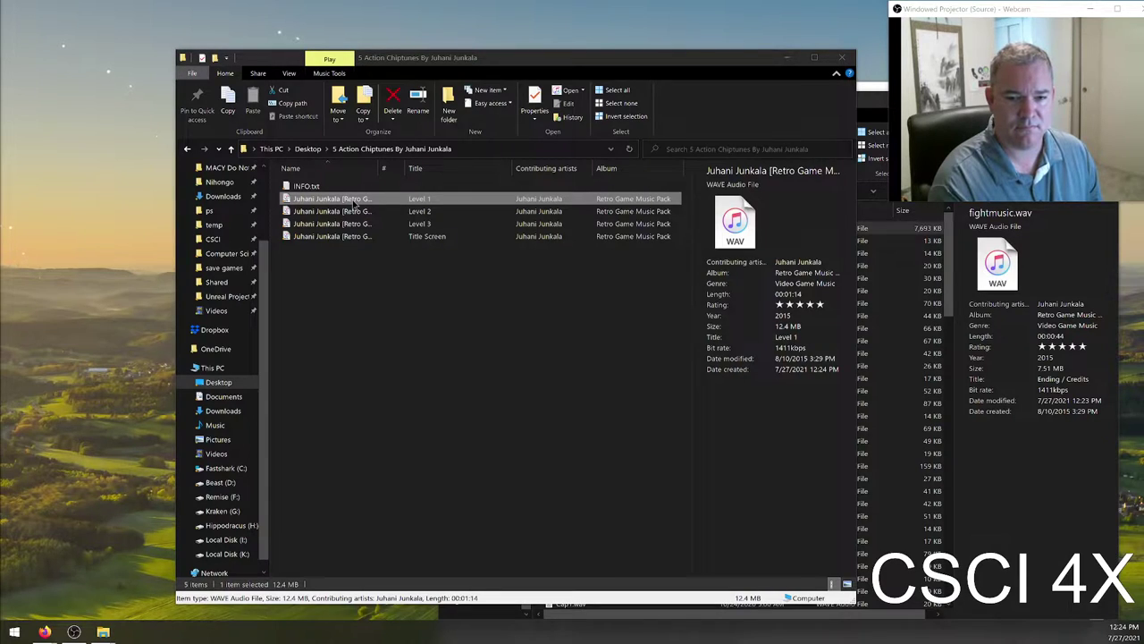
click(337, 199)
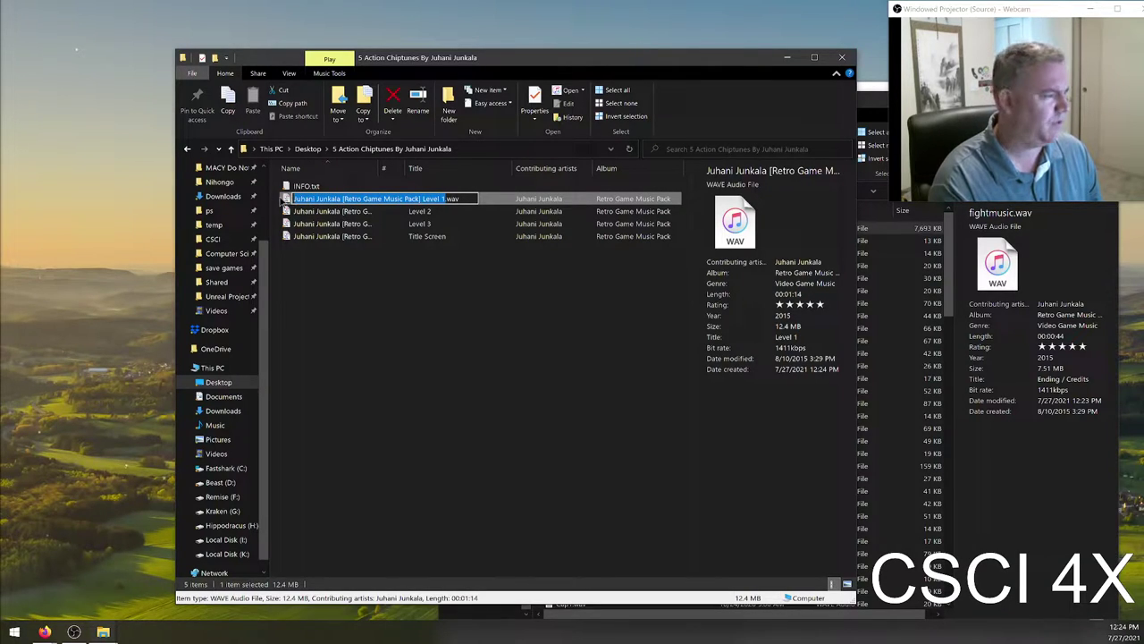
click(286, 202)
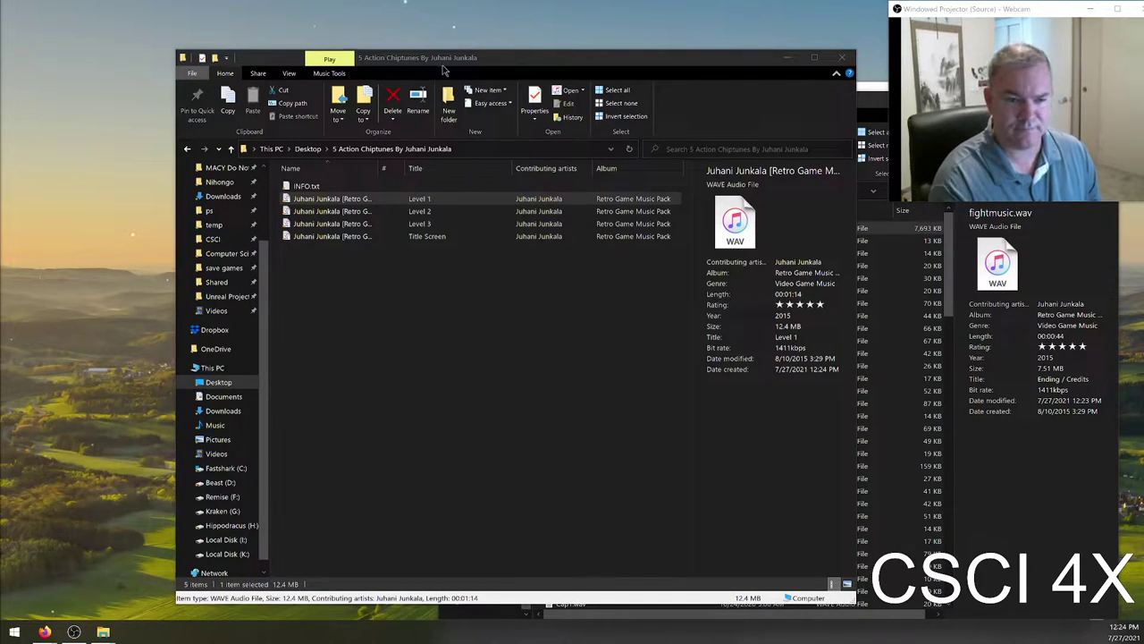
- Arrange both folder windows side by side and move fightmusic.wav from the sound folder into the extracted chiptunes folder
drag(443, 70, 309, 76)
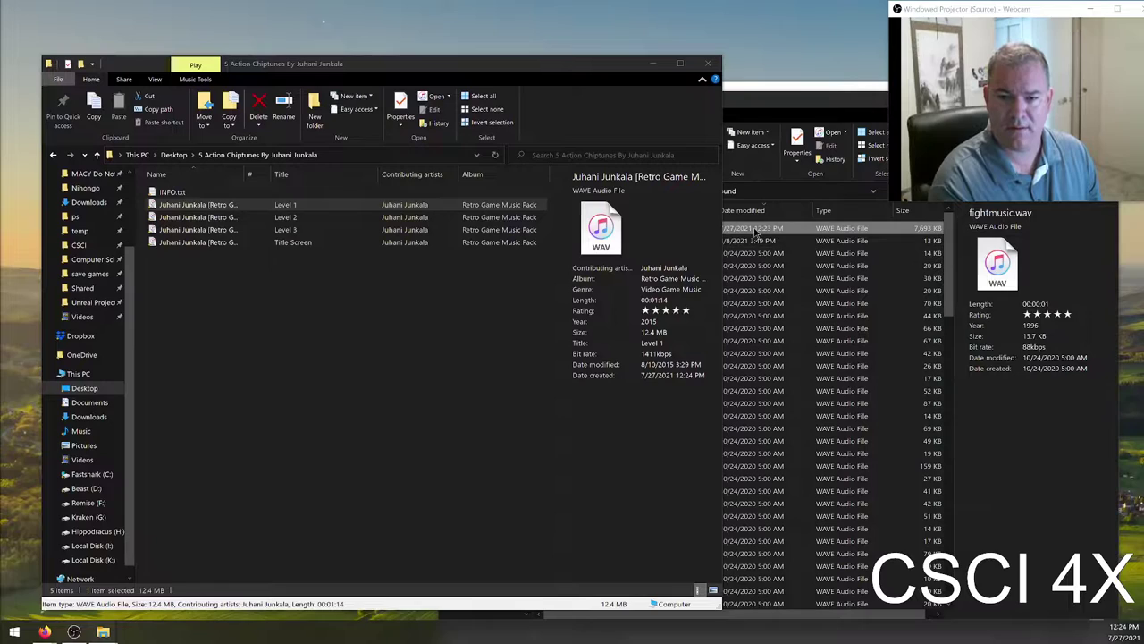
drag(804, 103, 964, 151)
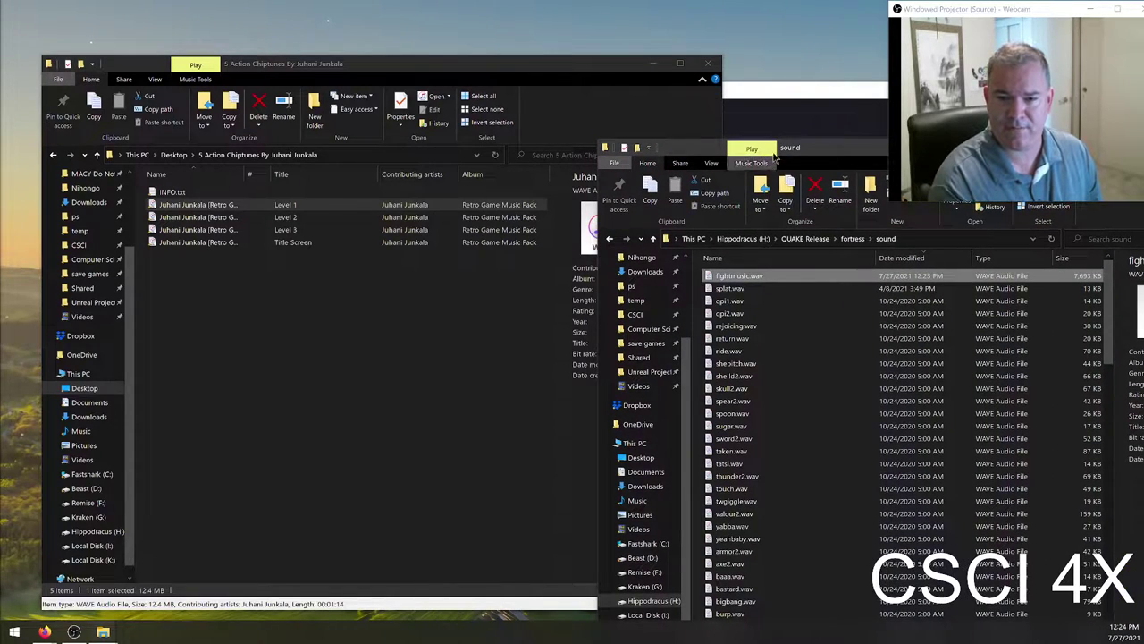
drag(771, 156, 819, 158)
drag(809, 278, 362, 313)
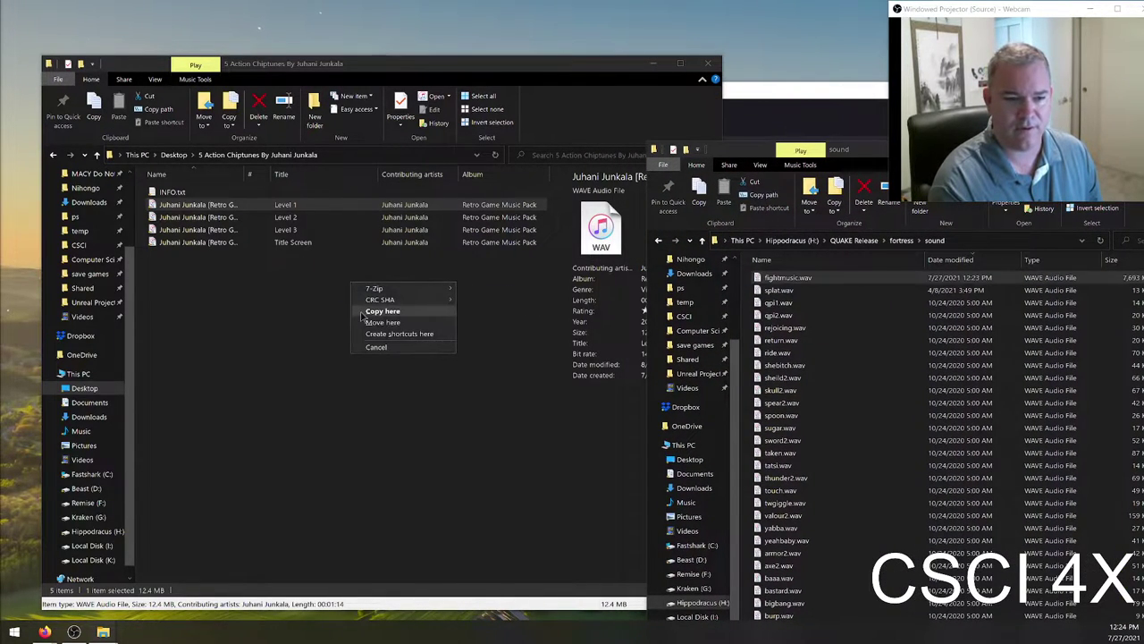
click(383, 322)
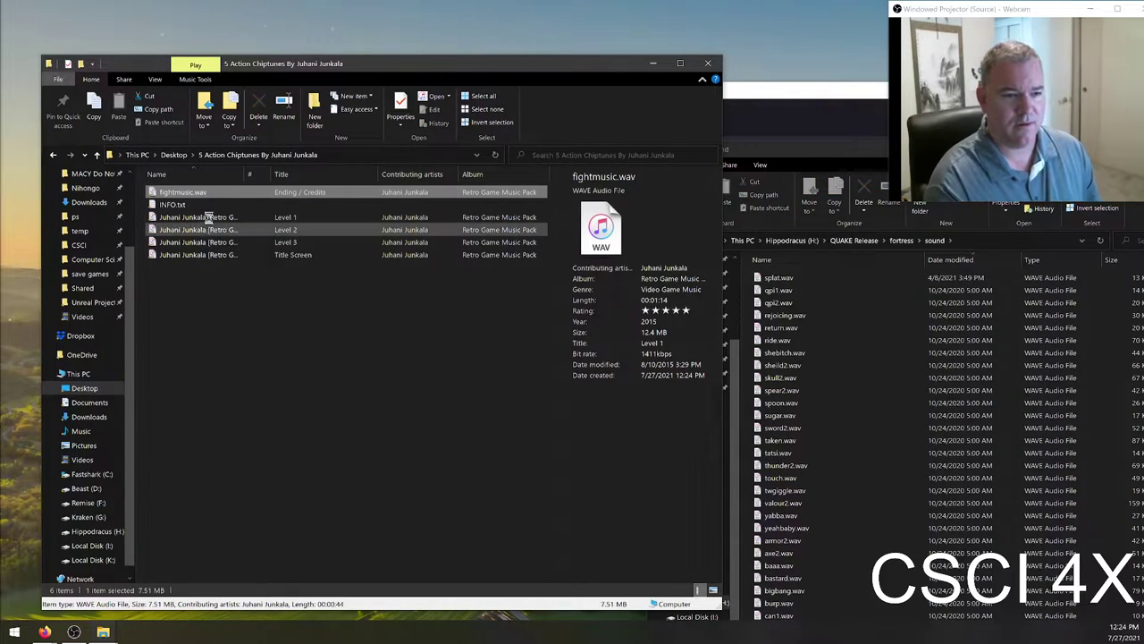
- Rename the Level 1 track as chiptune.wav, retrying the rename while the file is in use
click(207, 217)
key(F2)
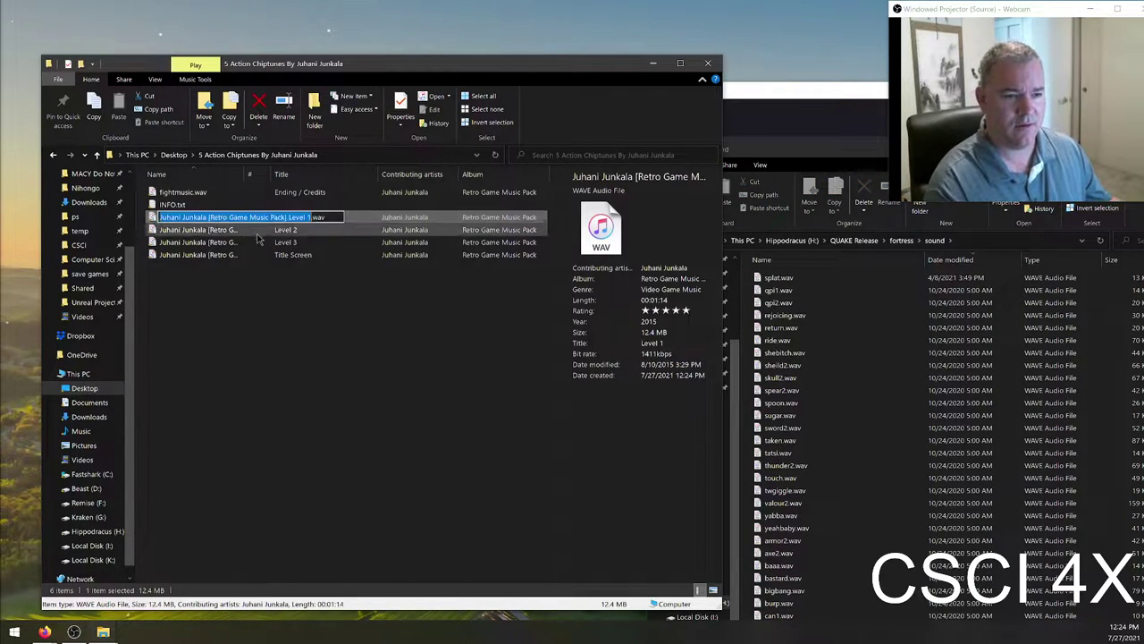
text(chiptune)
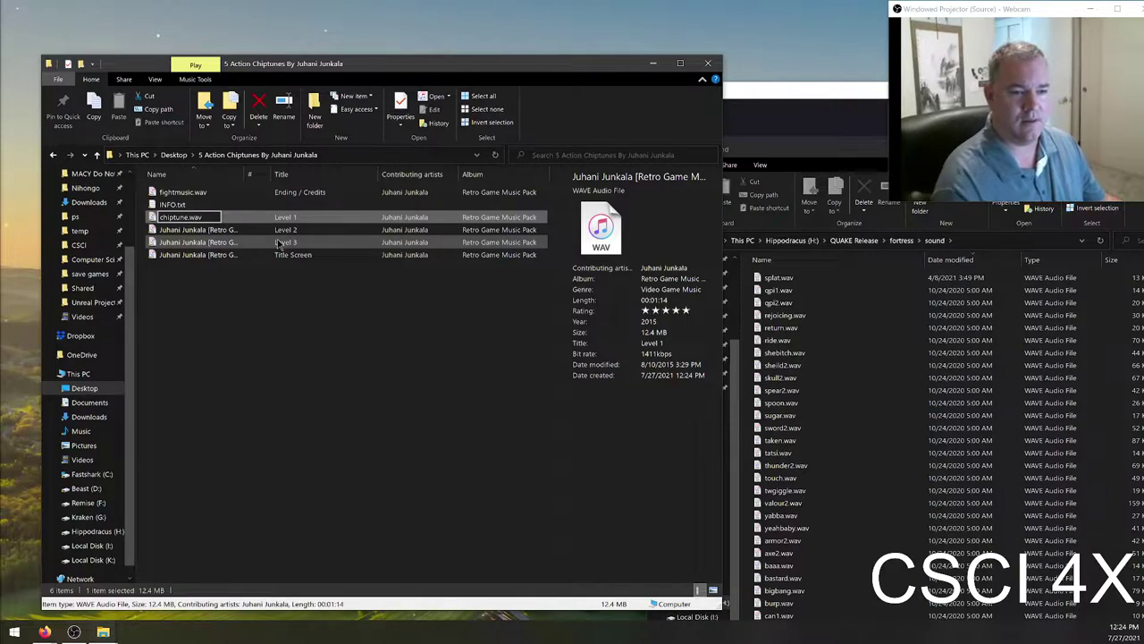
key(Return)
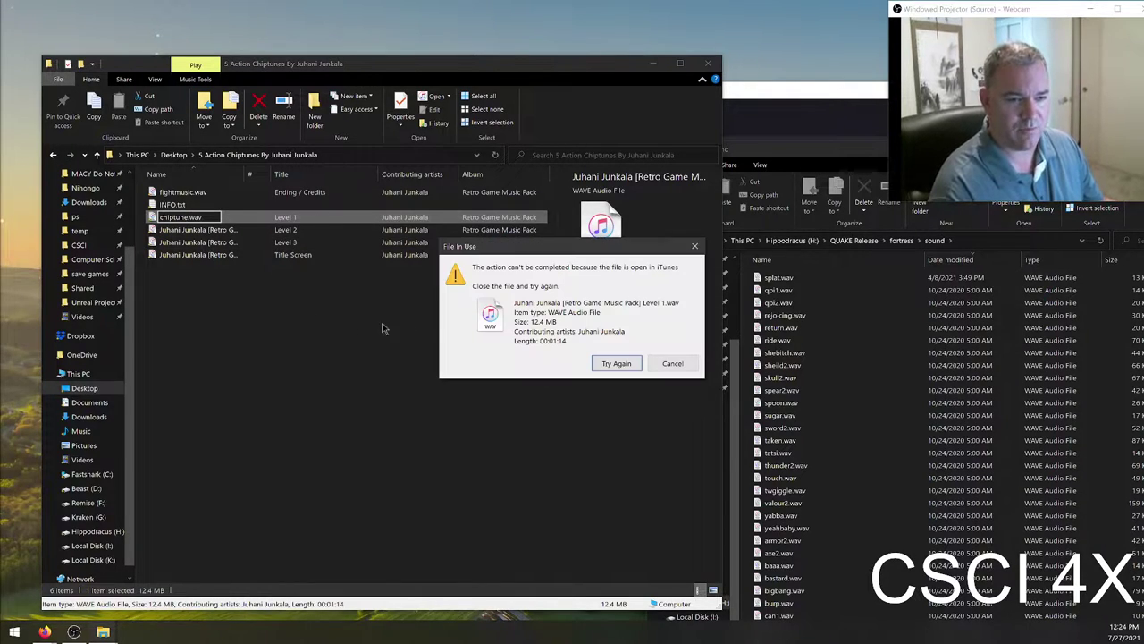
click(615, 364)
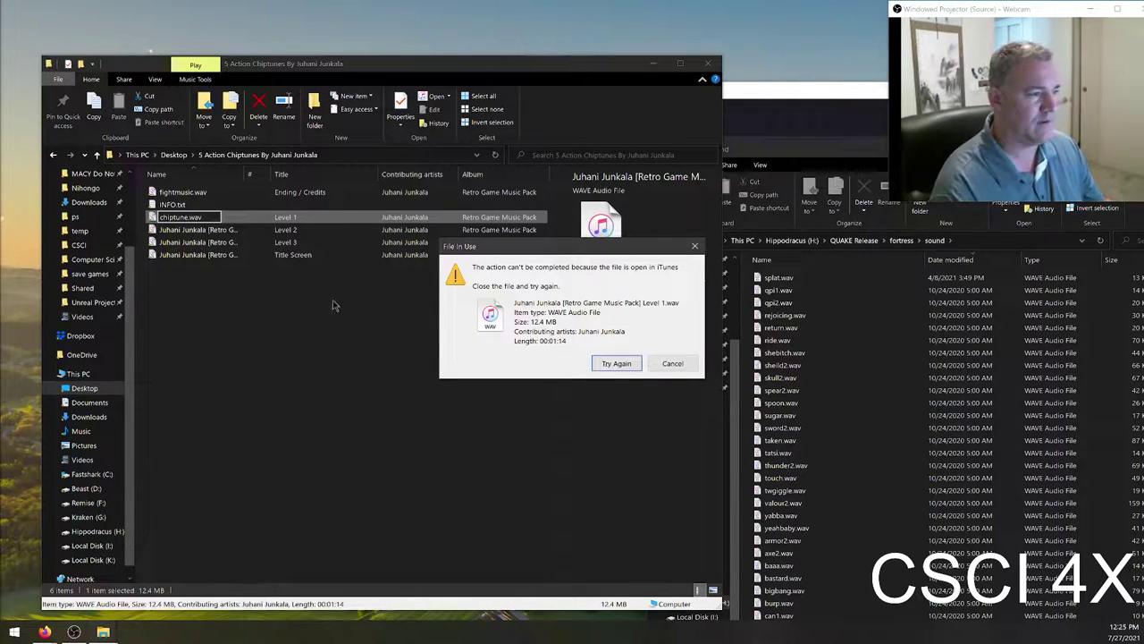
click(616, 363)
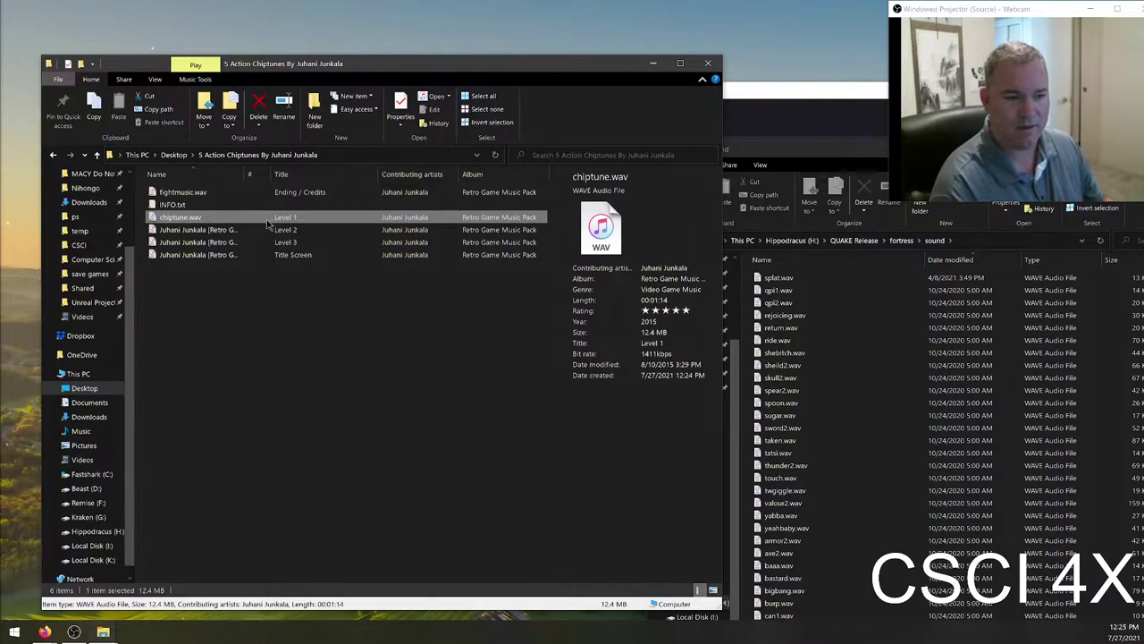
drag(271, 223, 303, 321)
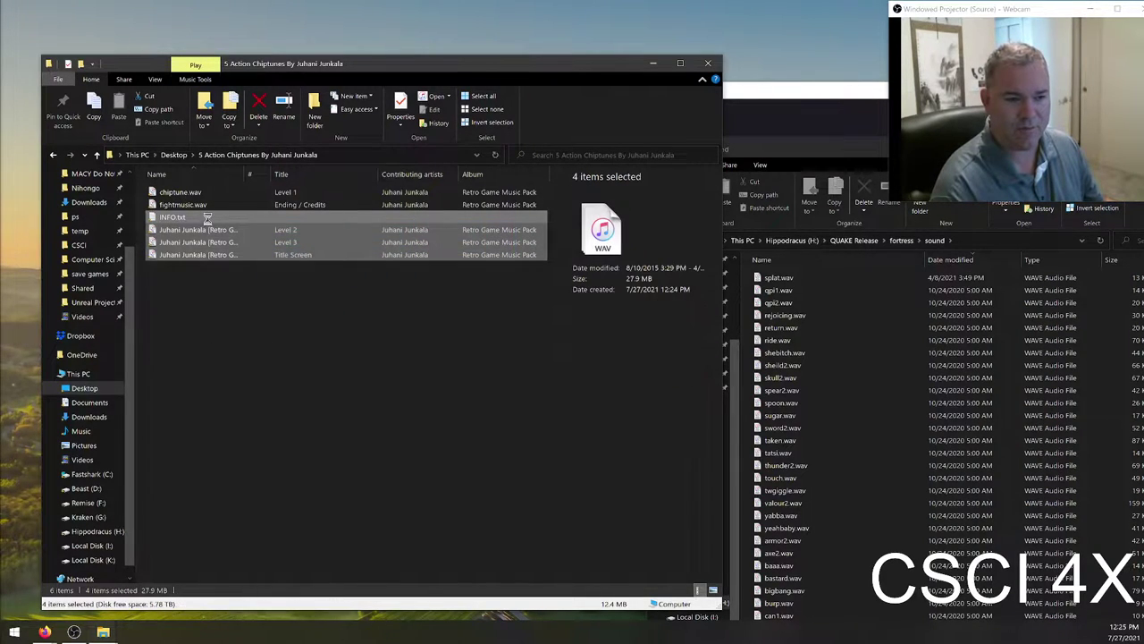
click(218, 325)
drag(214, 199, 555, 338)
right_click(355, 254)
click(218, 308)
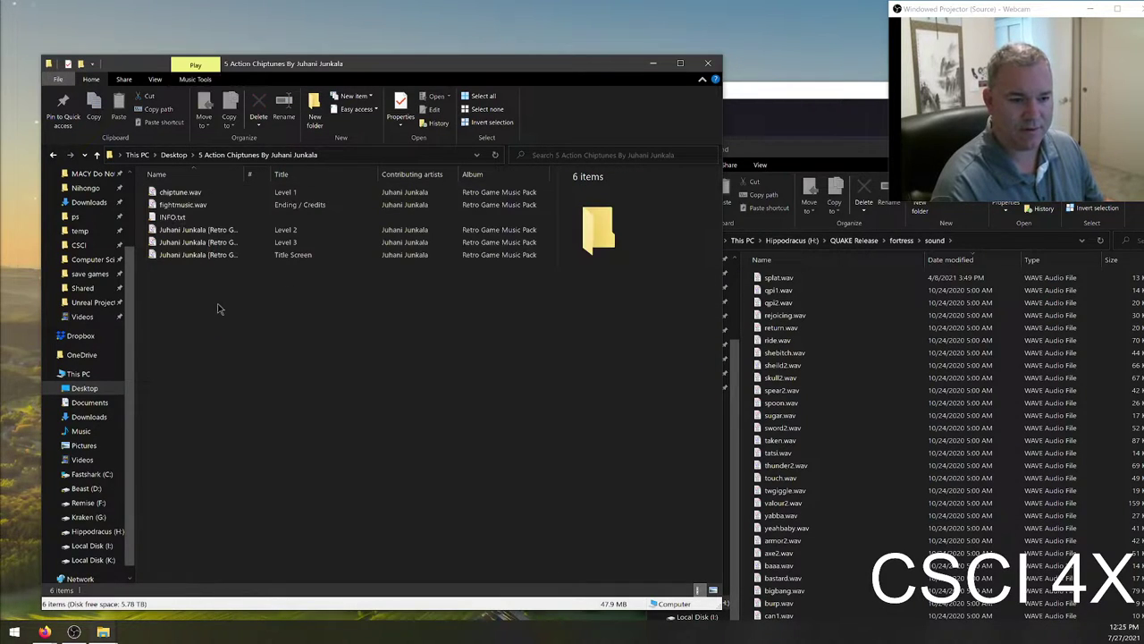
- Copy chiptune.wav from the extracted chiptunes folder into the fortress sound folder and close the chiptunes folder window
drag(179, 193, 915, 358)
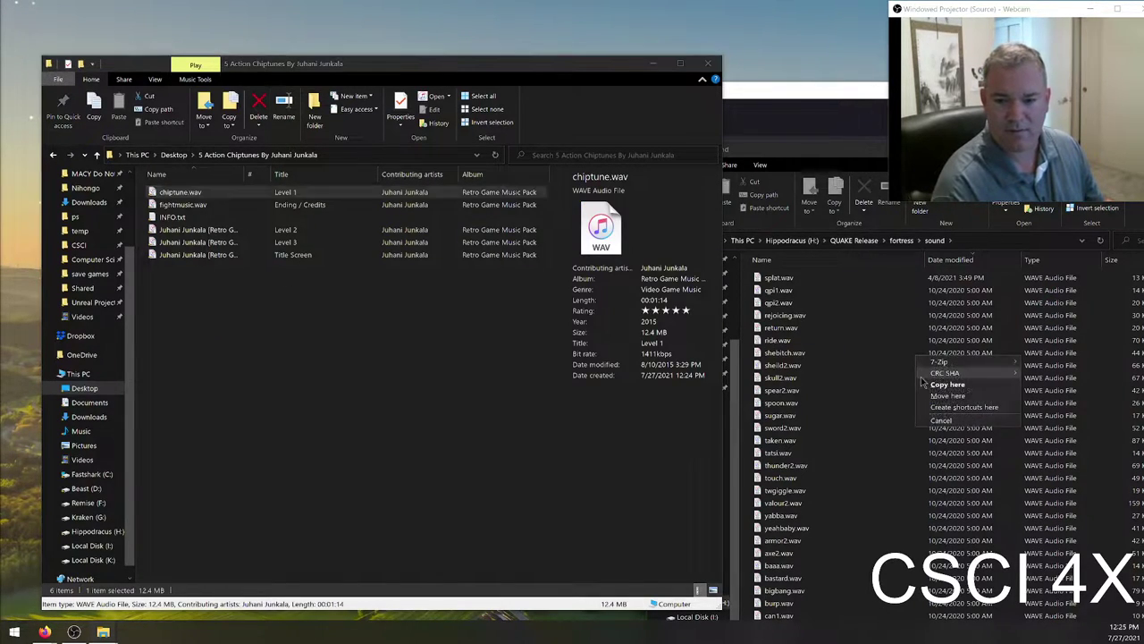
click(934, 370)
scroll(819, 332, down, 15)
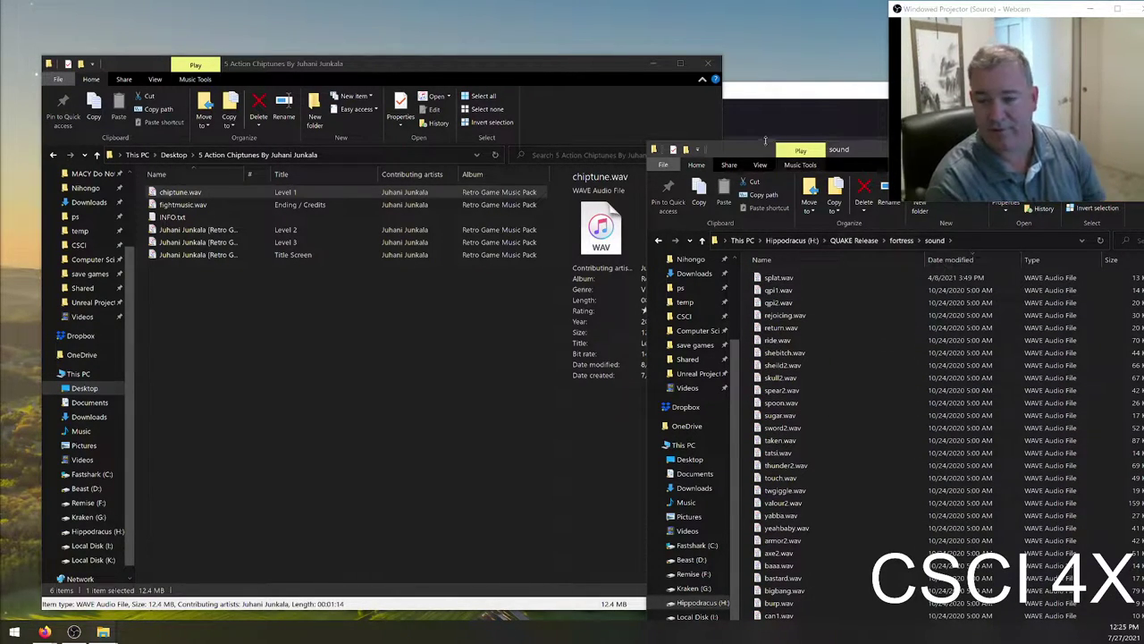
click(360, 358)
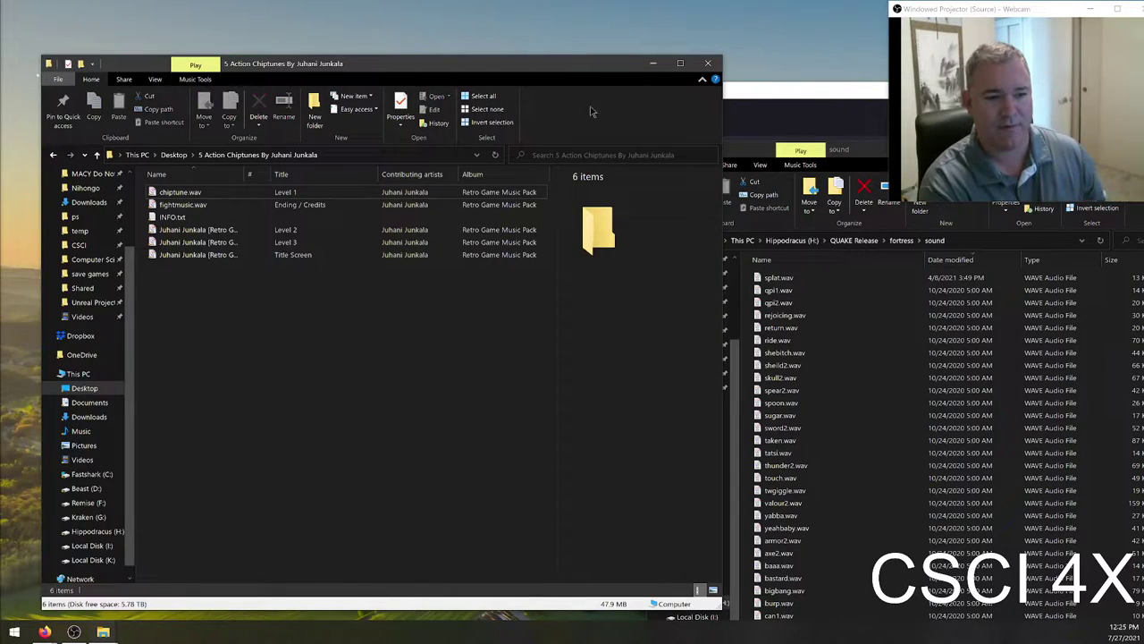
click(707, 63)
- Maximize the sound folder window, go up to the fortress folder and open it in Visual Studio Code
drag(865, 157, 571, 184)
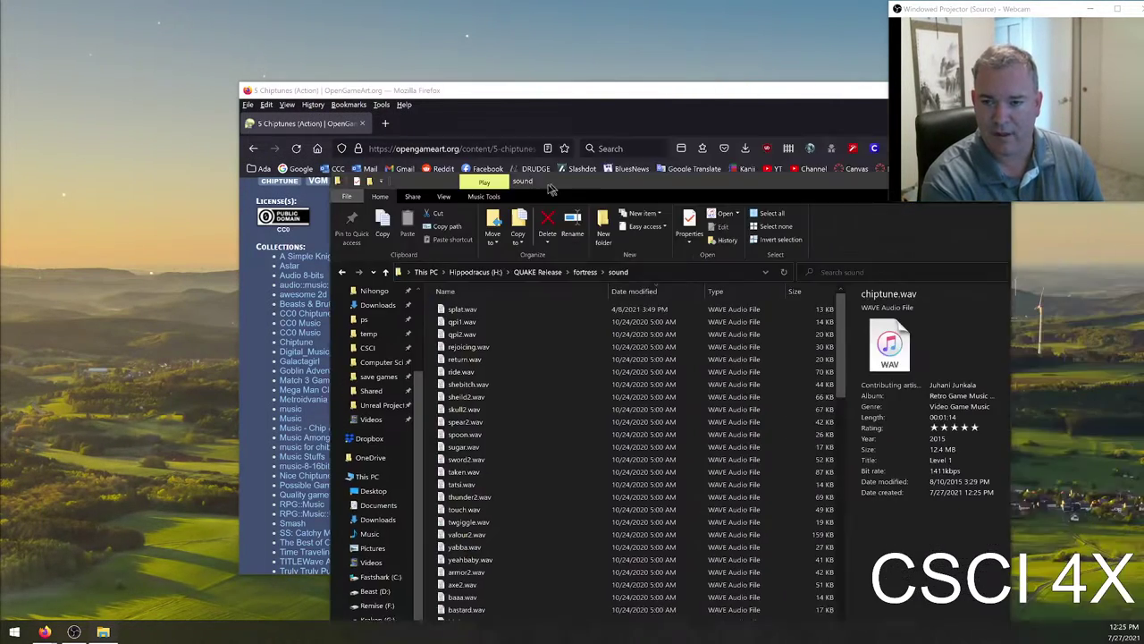
double_click(570, 183)
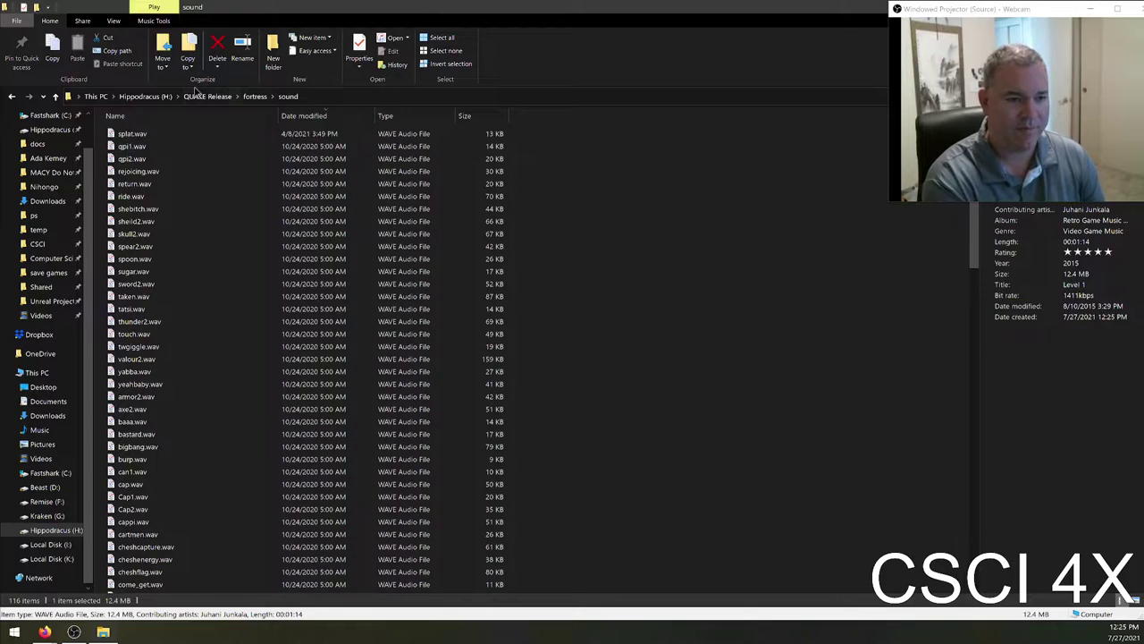
click(254, 95)
right_click(165, 228)
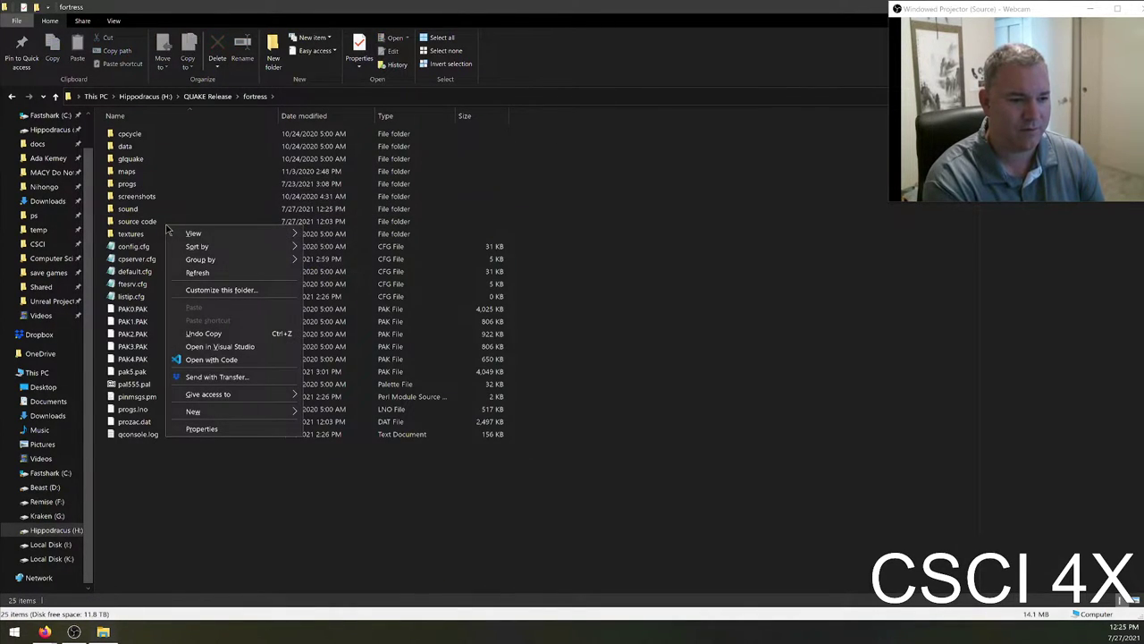
click(248, 360)
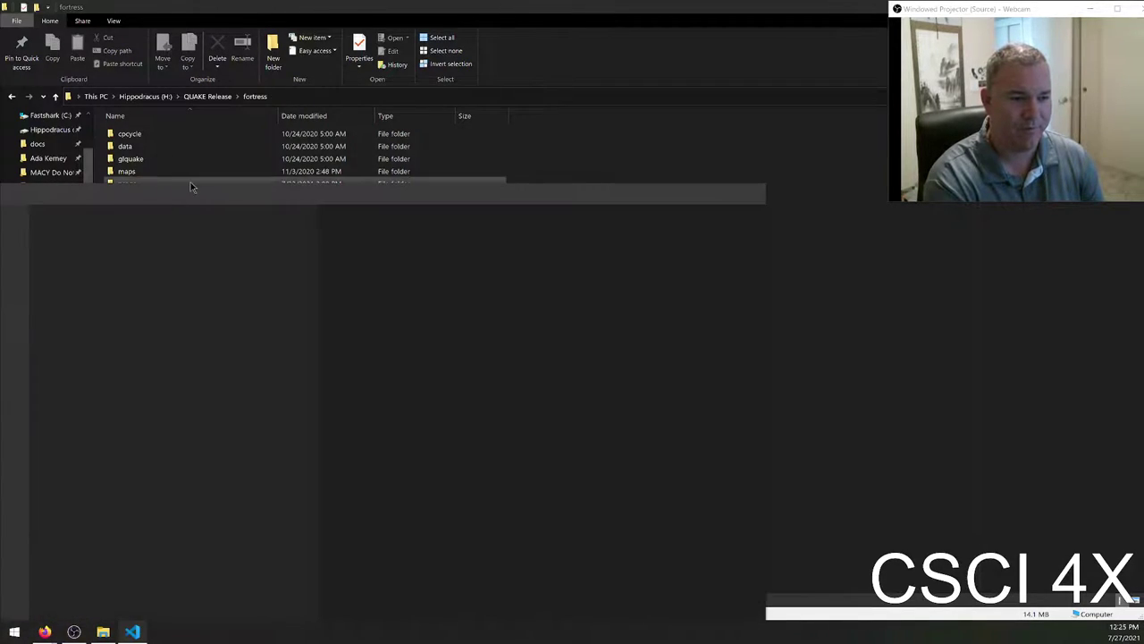
- Reposition and maximize the Visual Studio Code window showing the fortress project
click(224, 194)
click(332, 217)
drag(375, 199, 498, 41)
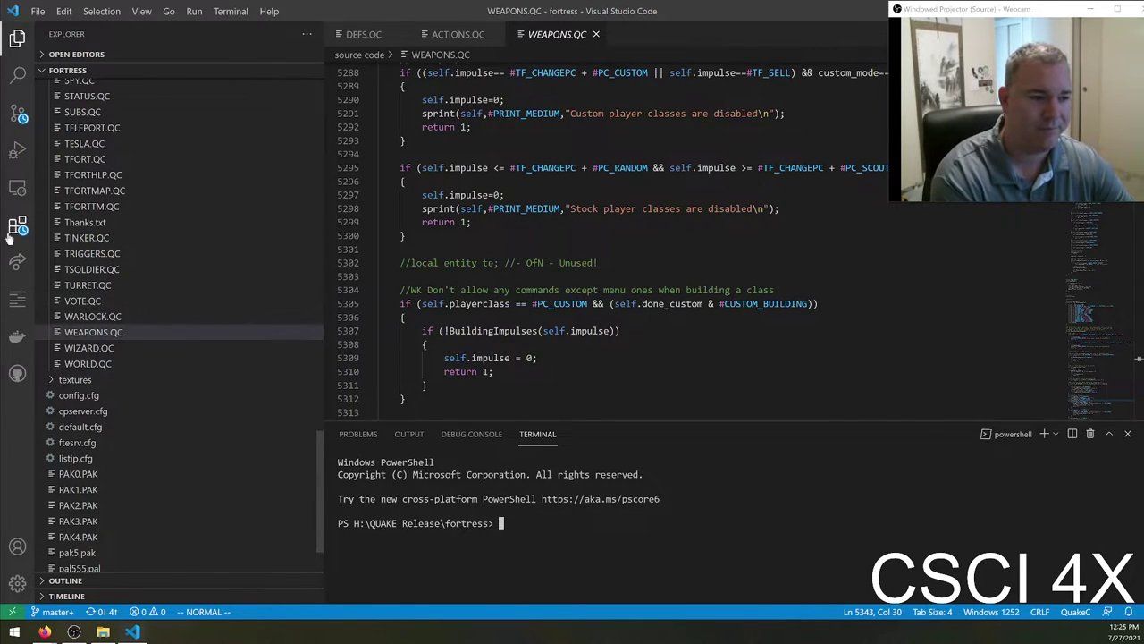
- Review the staged .gitignore change in source control and return to the project's file list
click(20, 115)
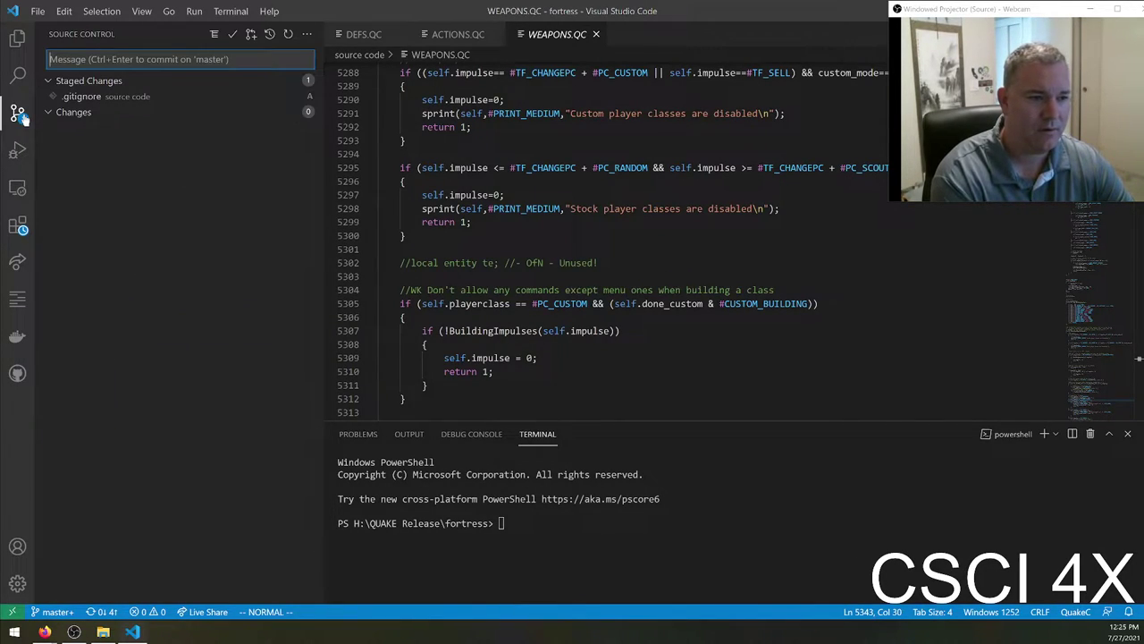
click(83, 97)
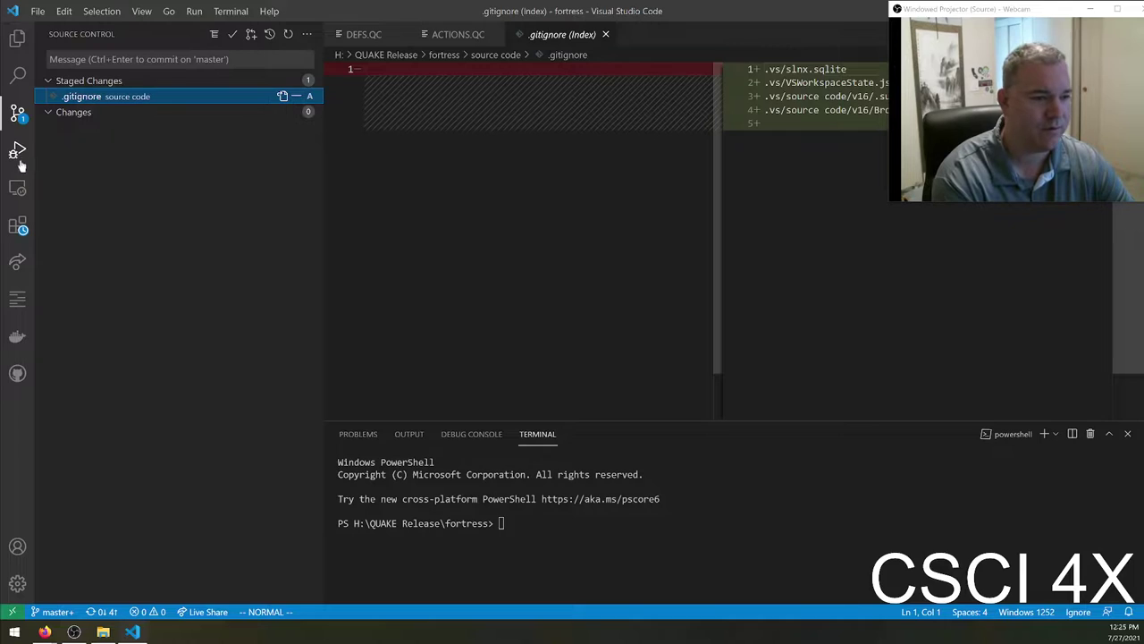
click(17, 38)
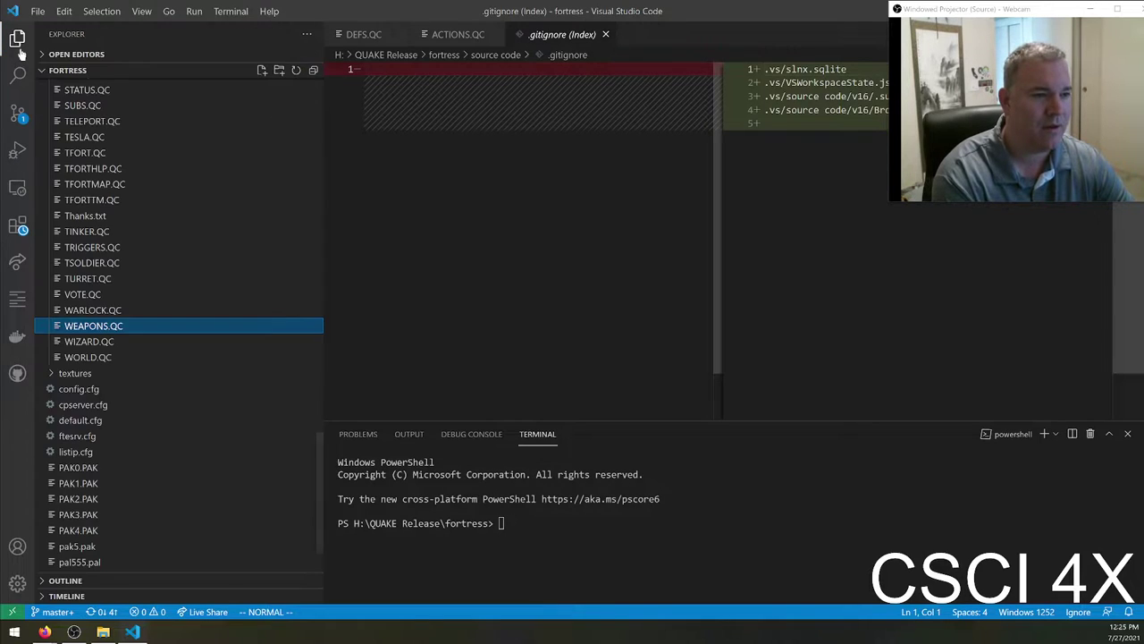
- Open WEAPONS.QC and close the integrated terminal to give the code more room
click(138, 326)
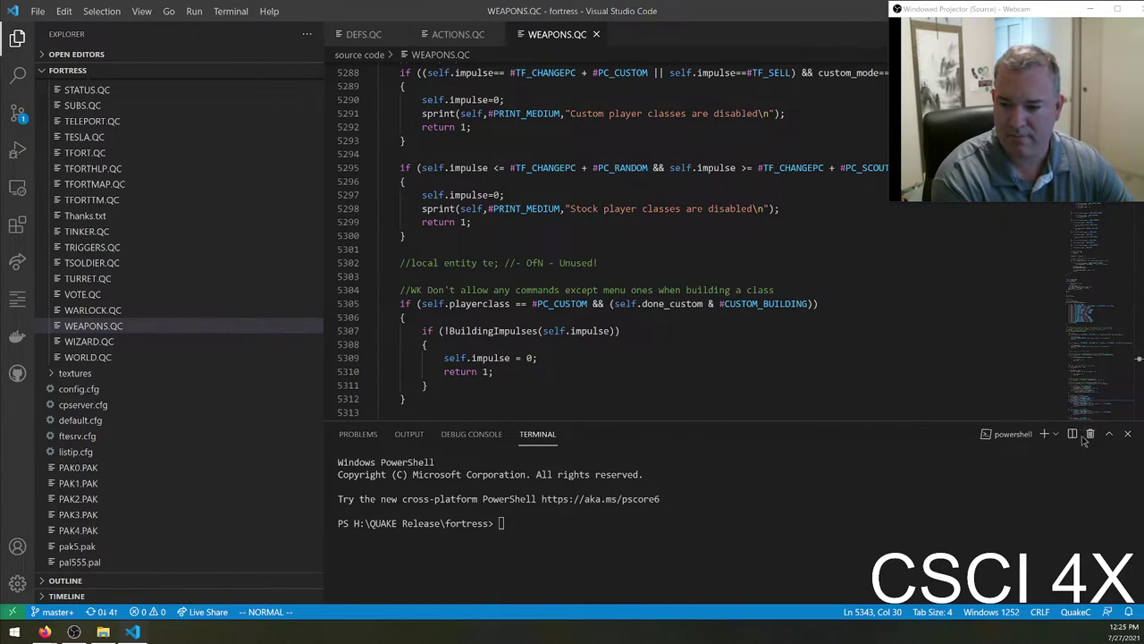
click(1125, 435)
click(566, 208)
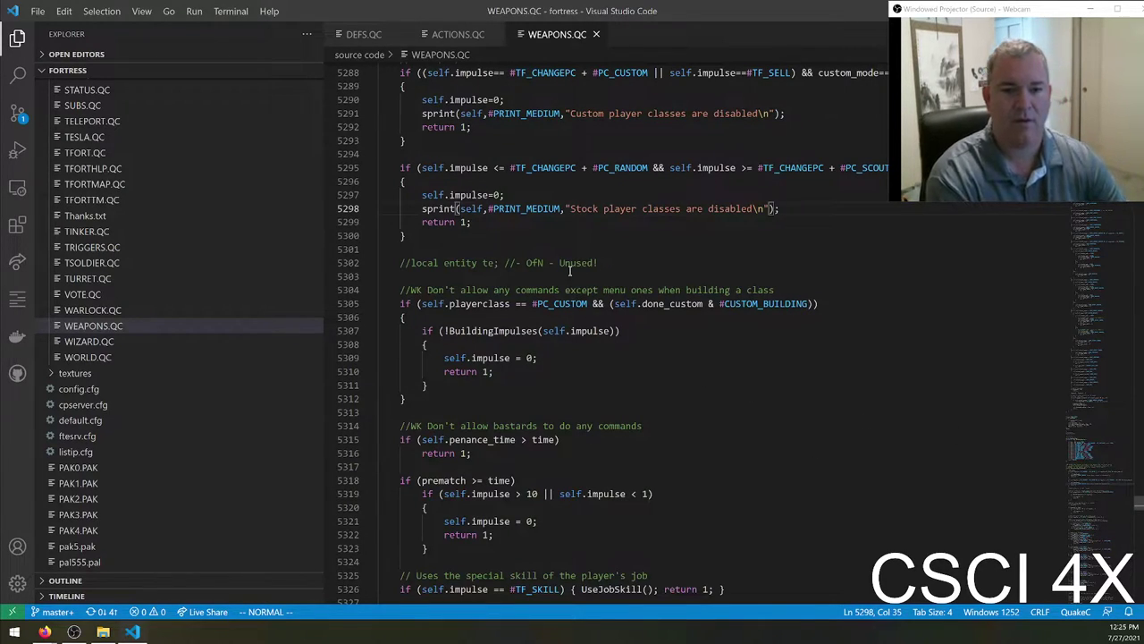
- Search the whole project for "precache" and open the weapons/r_exp3.wav match inside the W_Precache function of WEAPONS.QC
key(ctrl+f)
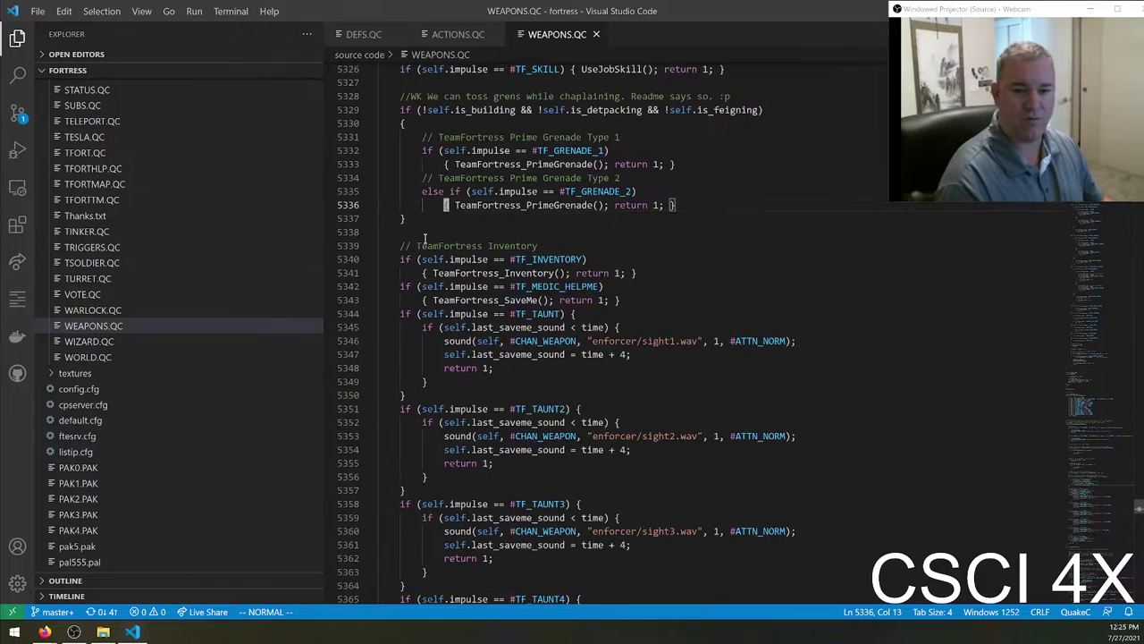
key(ctrl+shift+f)
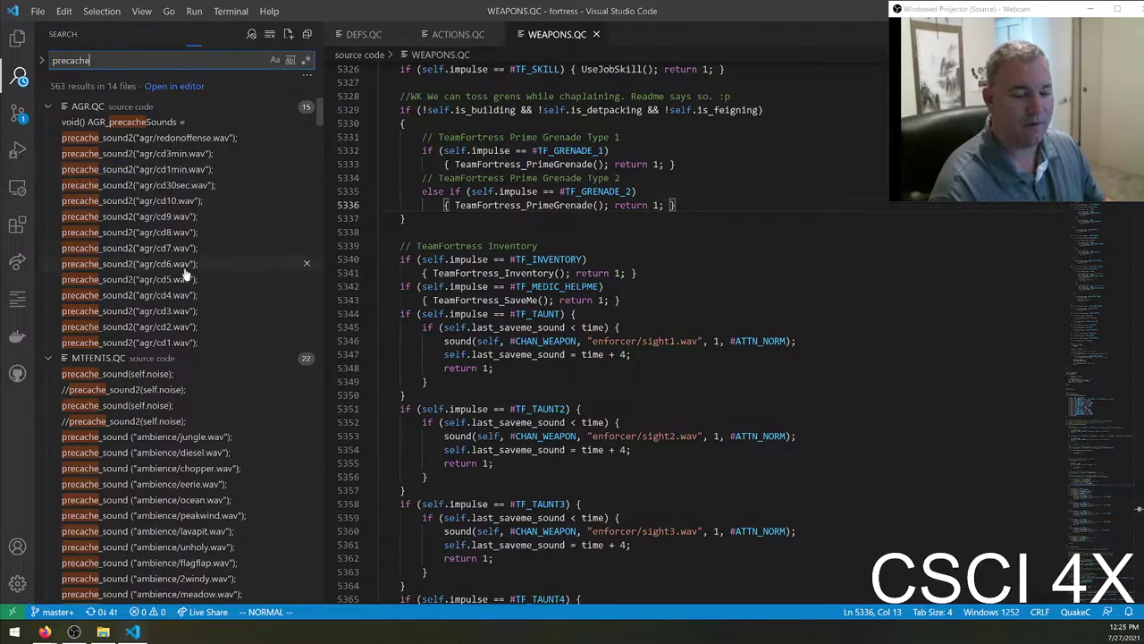
scroll(183, 275, down, 20)
scroll(173, 404, down, 15)
scroll(215, 409, down, 20)
scroll(210, 350, down, 10)
drag(320, 388, 338, 460)
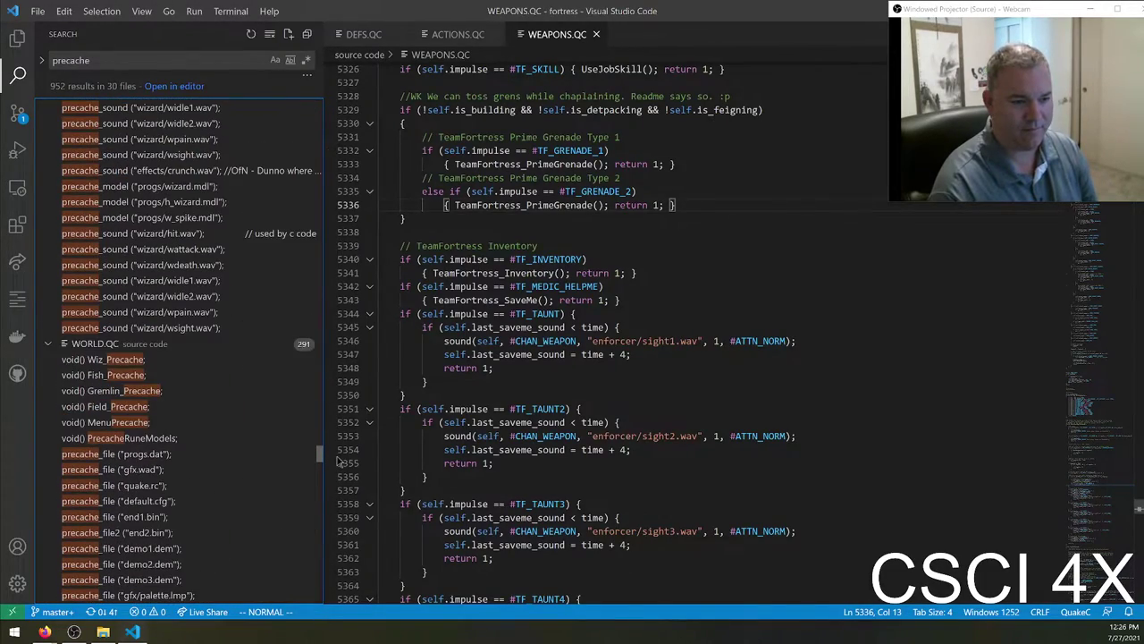
scroll(205, 465, down, 15)
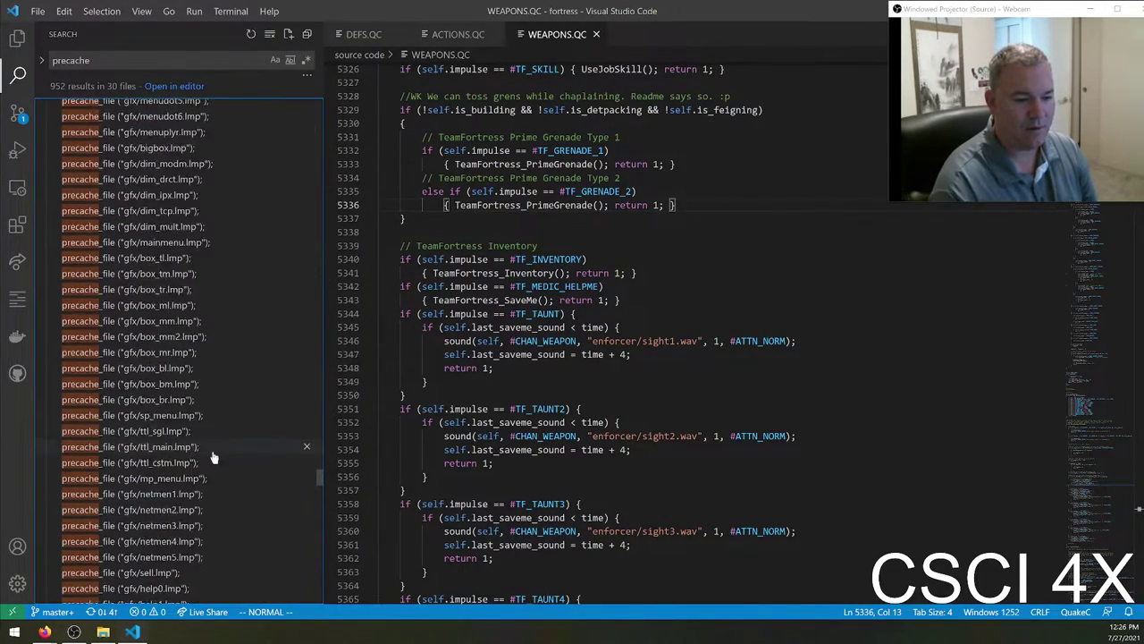
scroll(209, 443, up, 15)
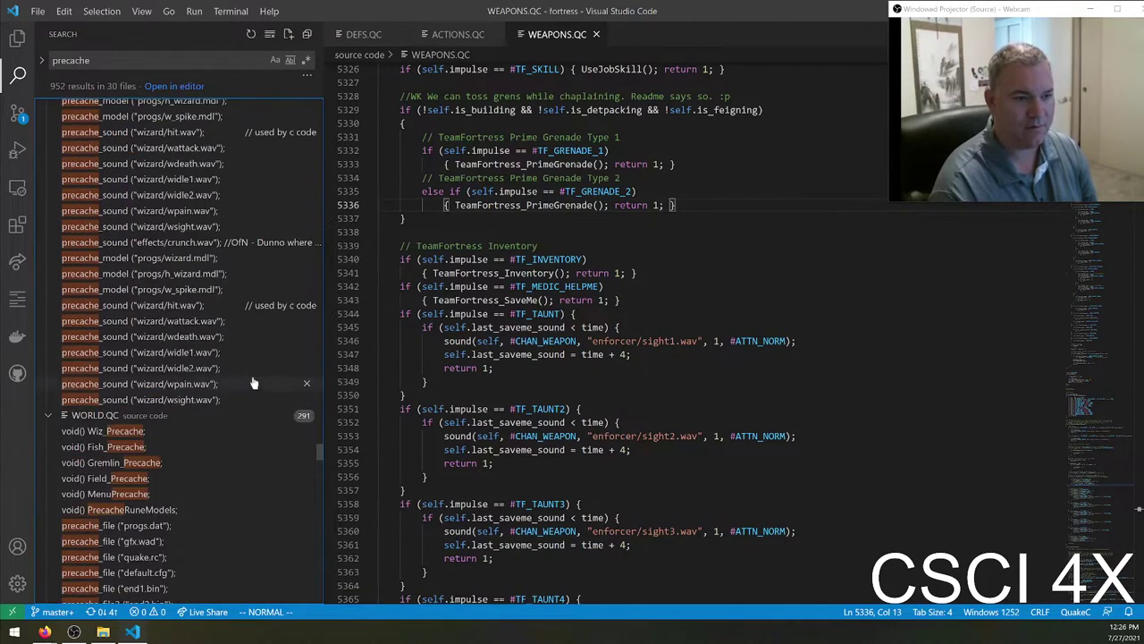
scroll(225, 393, up, 15)
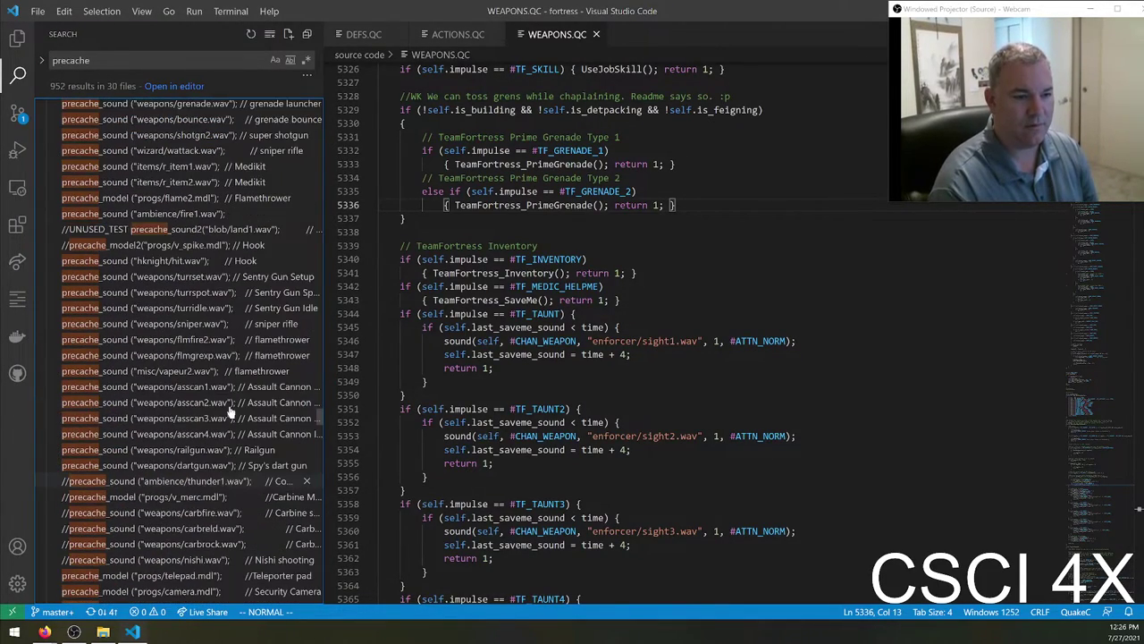
click(208, 253)
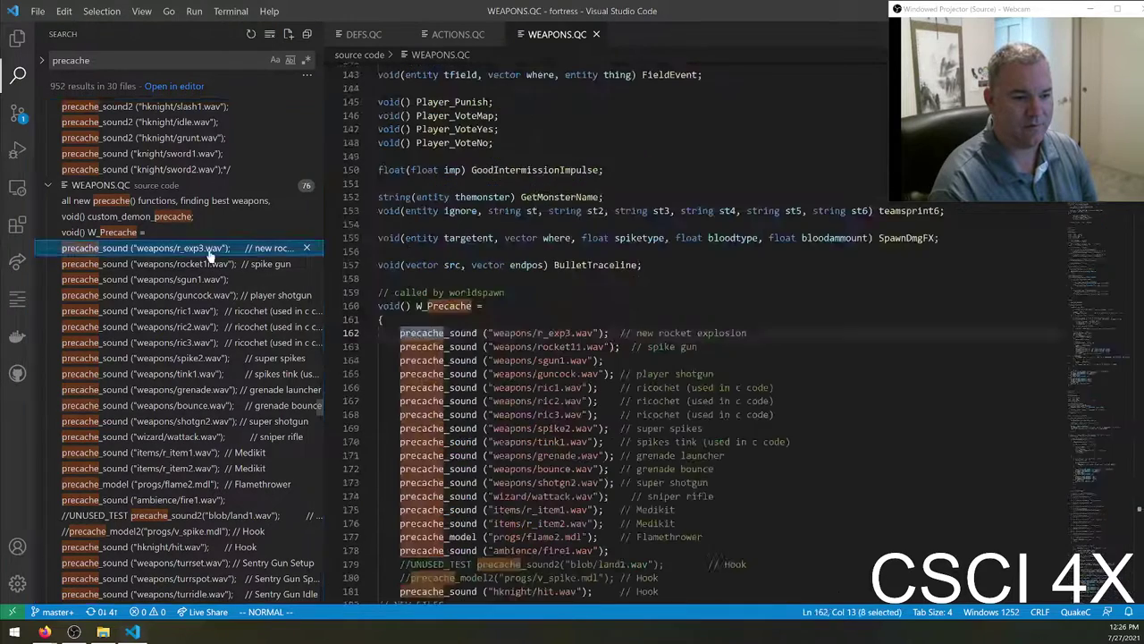
- Add the comment //WRK 7/27/21 as the first line of the W_Precache function body, followed by an empty line
click(417, 321)
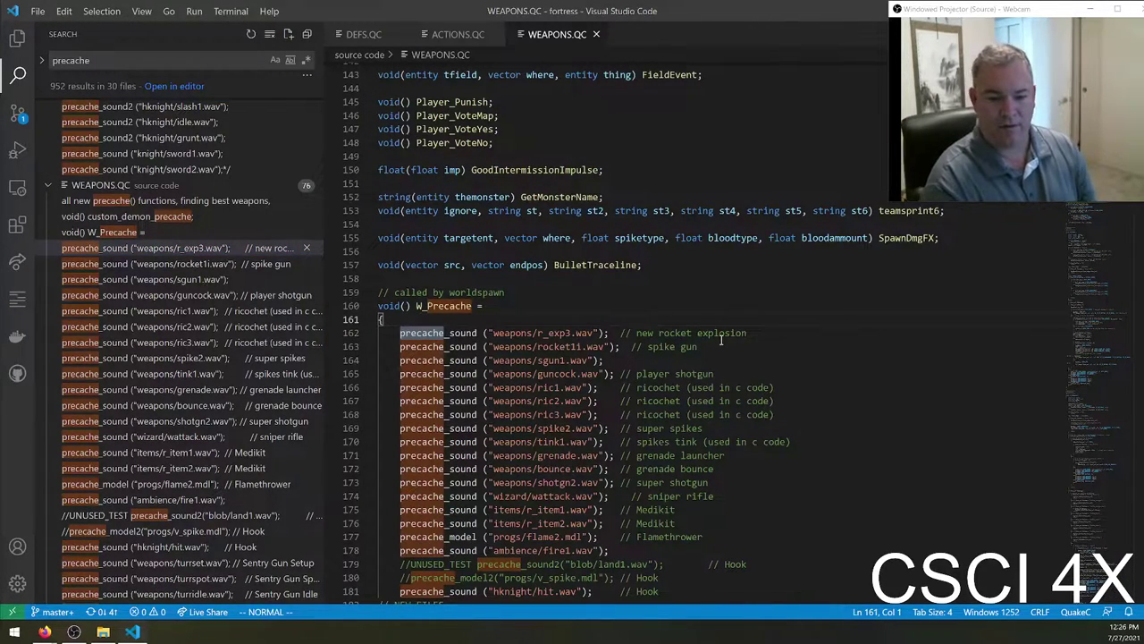
text(o//WRK )
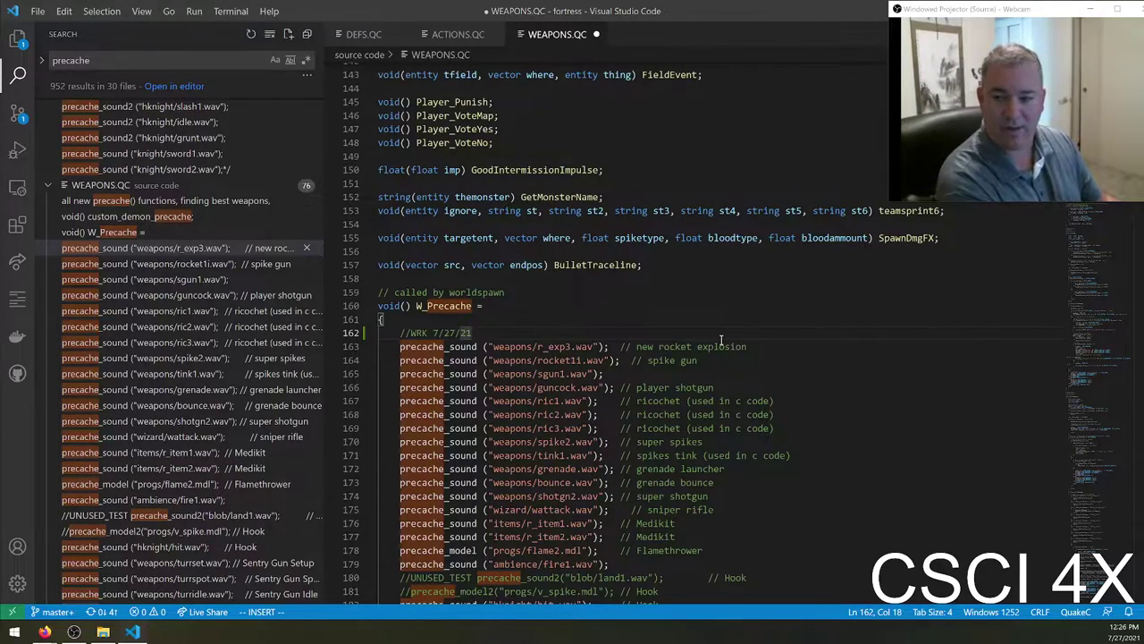
text(7/27/21)
key(Return)
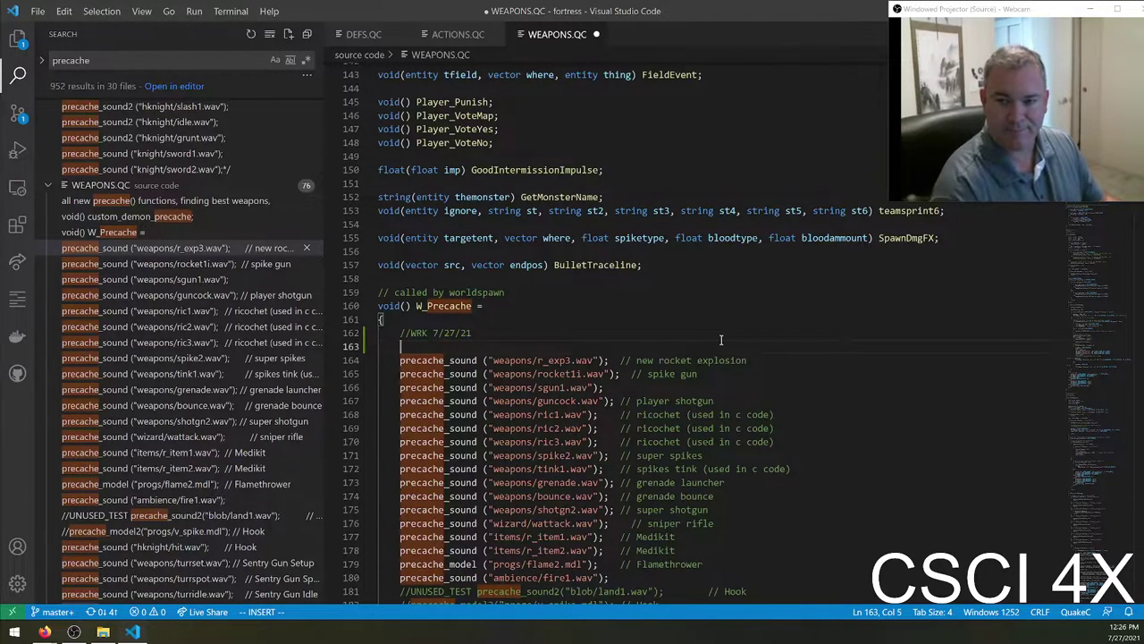